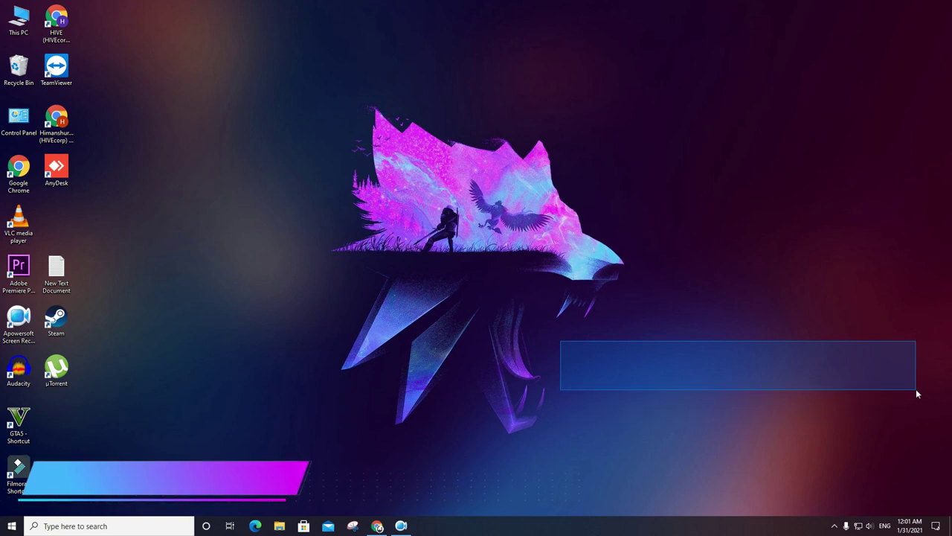
# Switch to Chrome and look over the open ICANN Lookup, Namecheap, GoDaddy and Porkbun pages.
pyautogui.moveTo(562, 341); pyautogui.dragTo(881, 411)
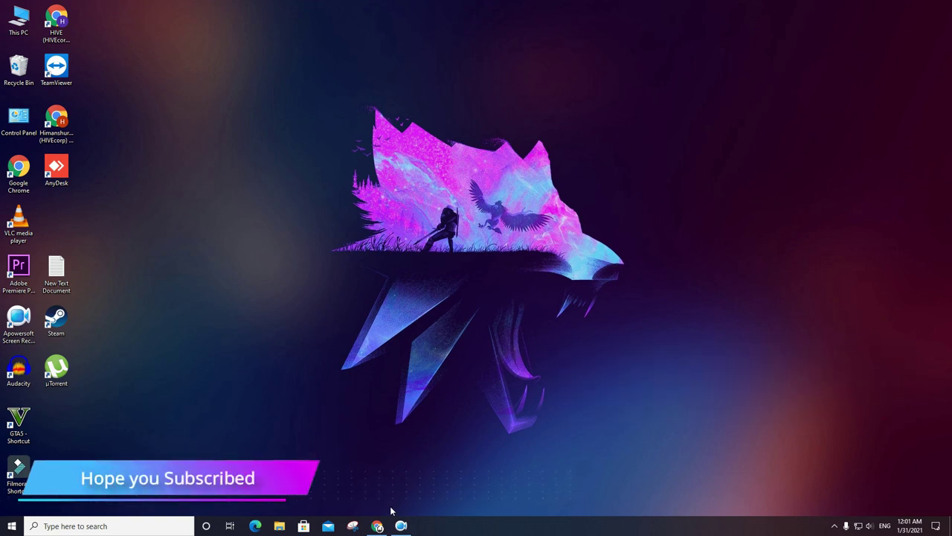
pyautogui.click(377, 526)
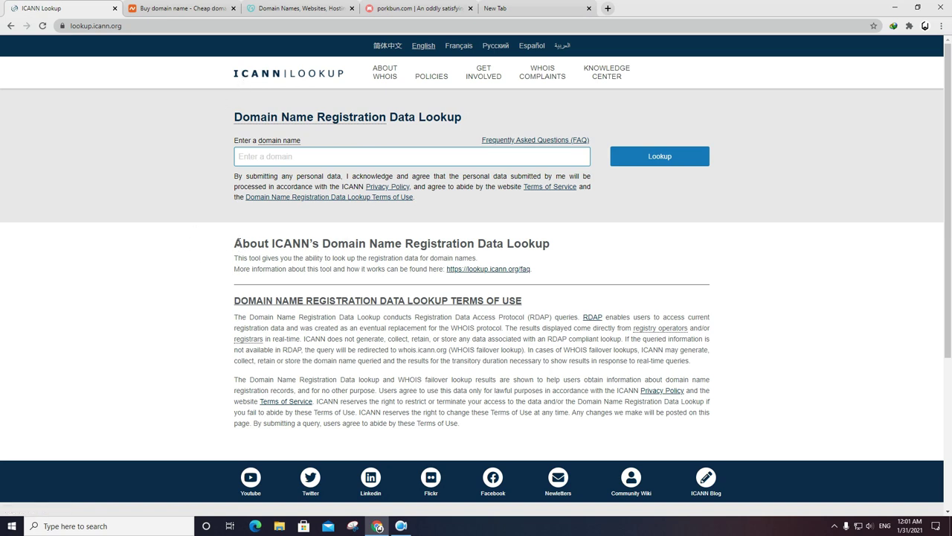
pyautogui.moveTo(235, 244); pyautogui.dragTo(599, 243)
pyautogui.click(124, 290)
pyautogui.click(265, 13)
pyautogui.click(145, 5)
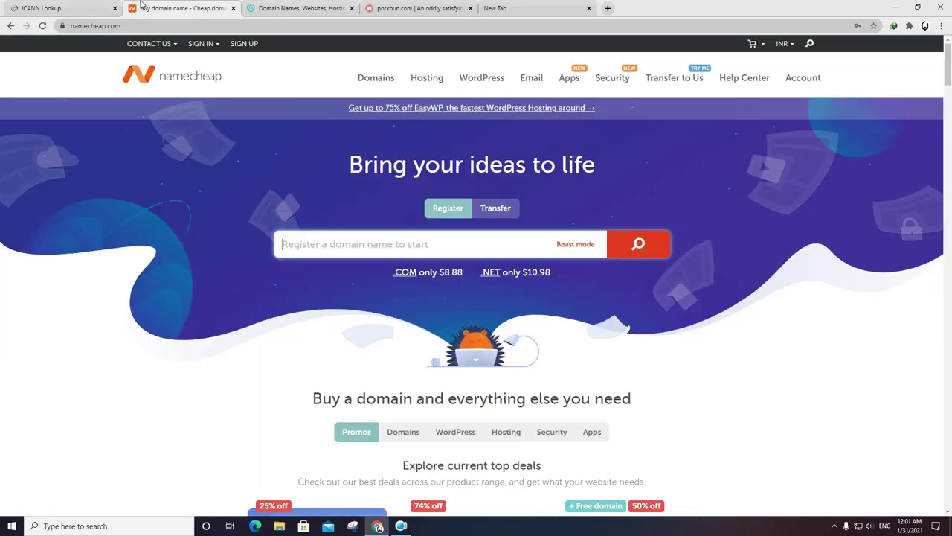
pyautogui.click(383, 4)
pyautogui.click(64, 7)
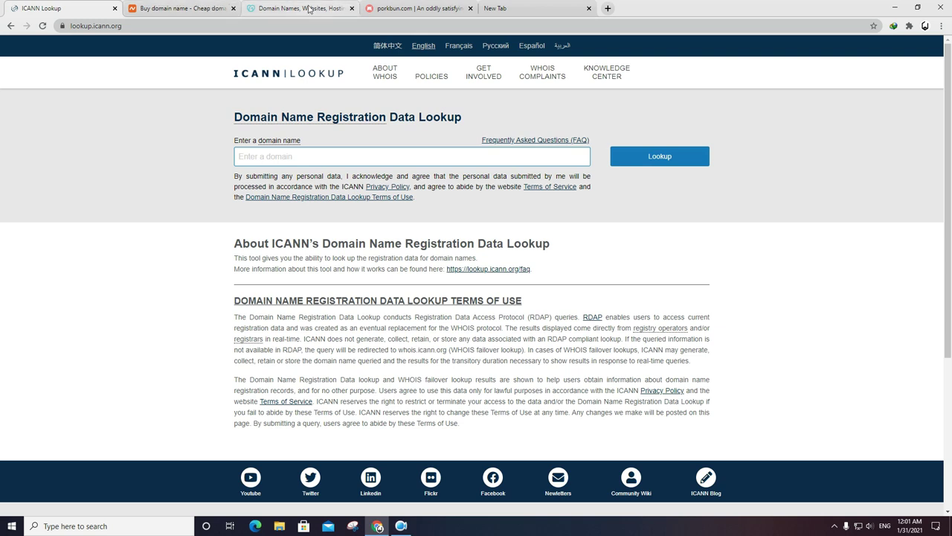
pyautogui.click(102, 30)
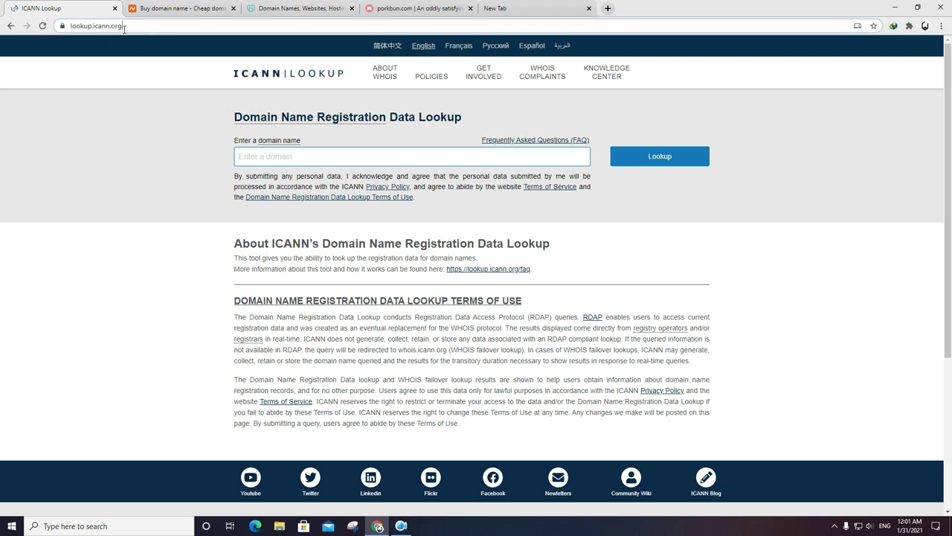
pyautogui.click(131, 229)
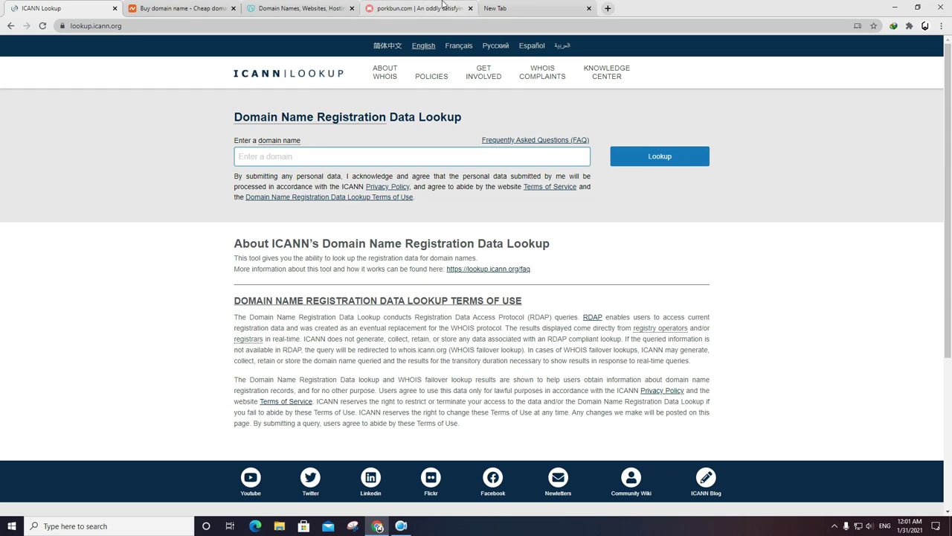
pyautogui.click(443, 7)
pyautogui.click(273, 7)
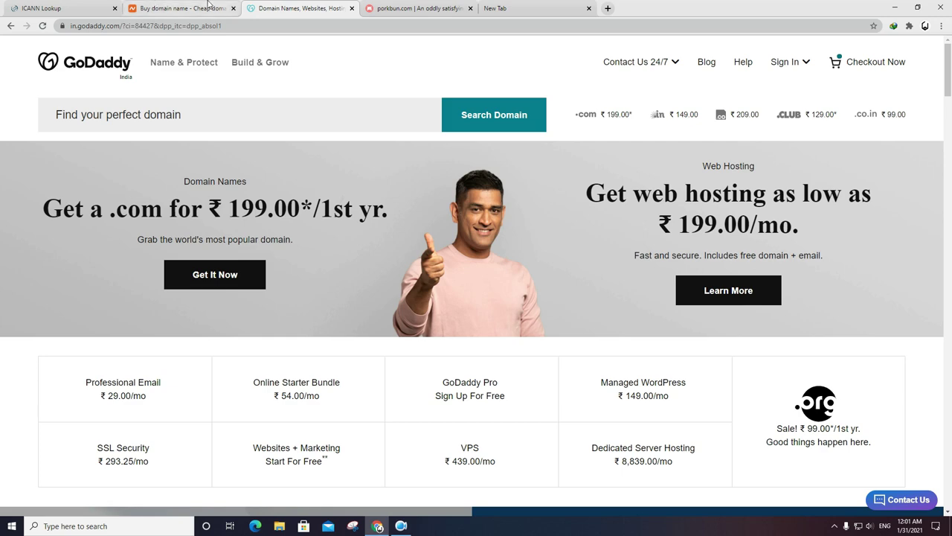
pyautogui.click(62, 7)
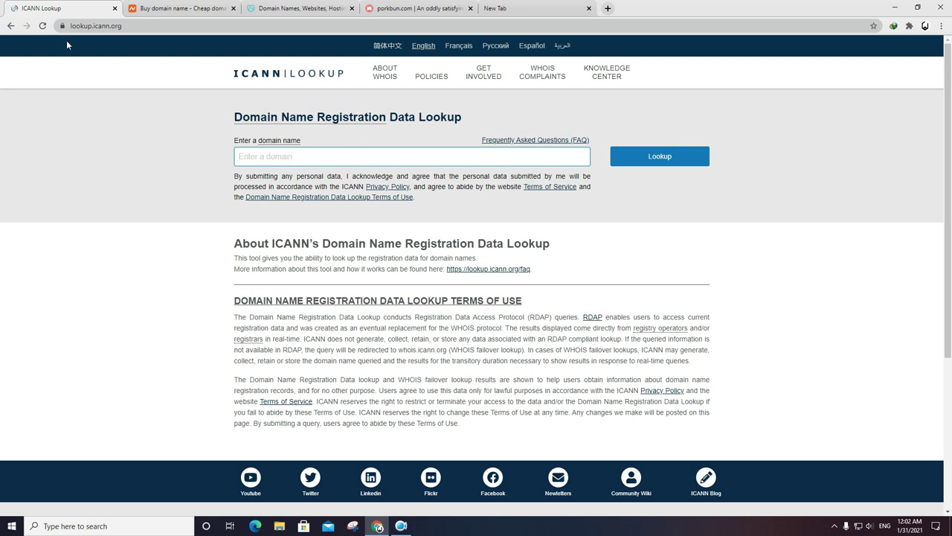
# Look up the registration data of the domain hive-store.com on the ICANN Lookup page.
pyautogui.moveTo(122, 26); pyautogui.dragTo(71, 26)
pyautogui.click(120, 132)
pyautogui.click(256, 156)
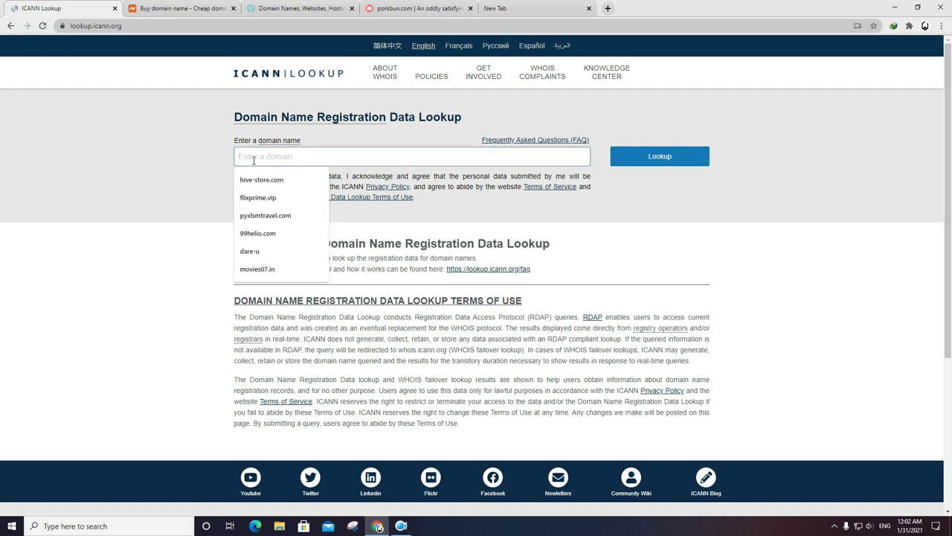
pyautogui.click(259, 184)
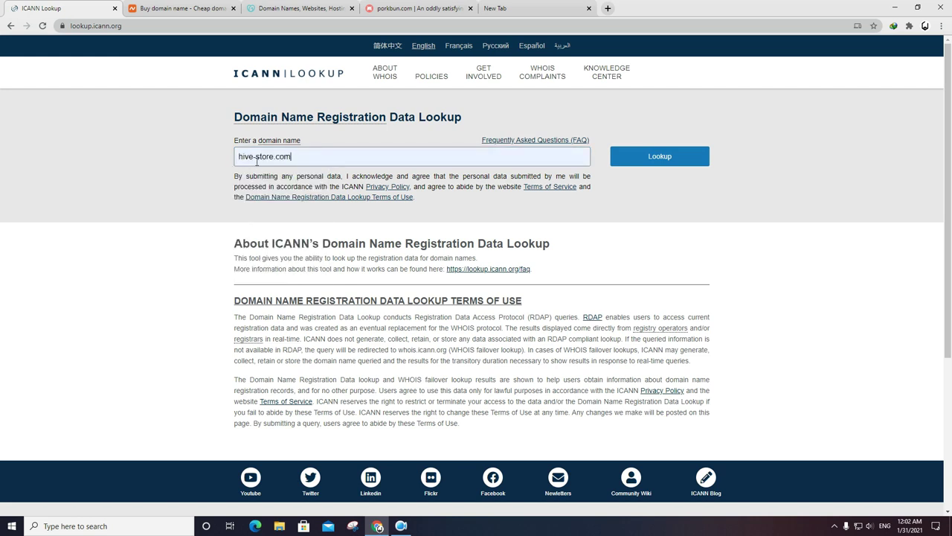
pyautogui.click(670, 160)
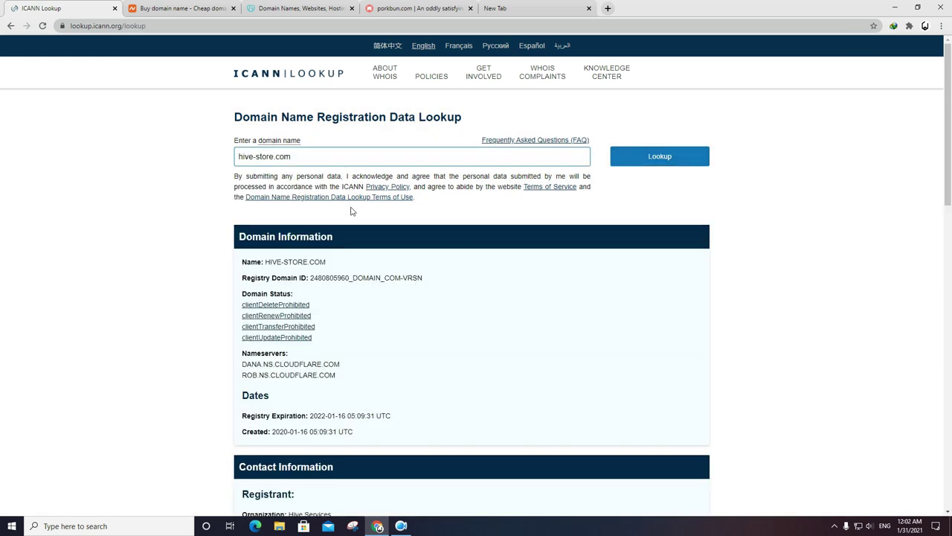
# Examine the registrar name and the registrant's organization and mailing address in the hive-store.com results.
pyautogui.scroll(-3, 138, 327)
pyautogui.scroll(3, 205, 210)
pyautogui.scroll(-1, 267, 201)
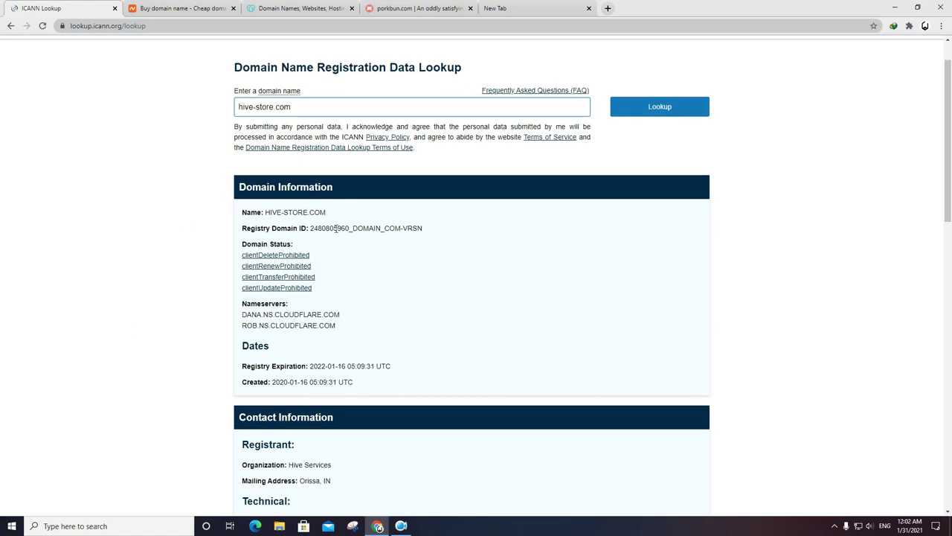
pyautogui.scroll(-3, 327, 234)
pyautogui.scroll(1, 307, 232)
pyautogui.scroll(-3, 290, 246)
pyautogui.moveTo(328, 280); pyautogui.dragTo(264, 279)
pyautogui.click(224, 291)
pyautogui.scroll(2, 298, 273)
pyautogui.scroll(2, 306, 244)
pyautogui.scroll(-1, 294, 245)
pyautogui.moveTo(338, 166); pyautogui.dragTo(294, 166)
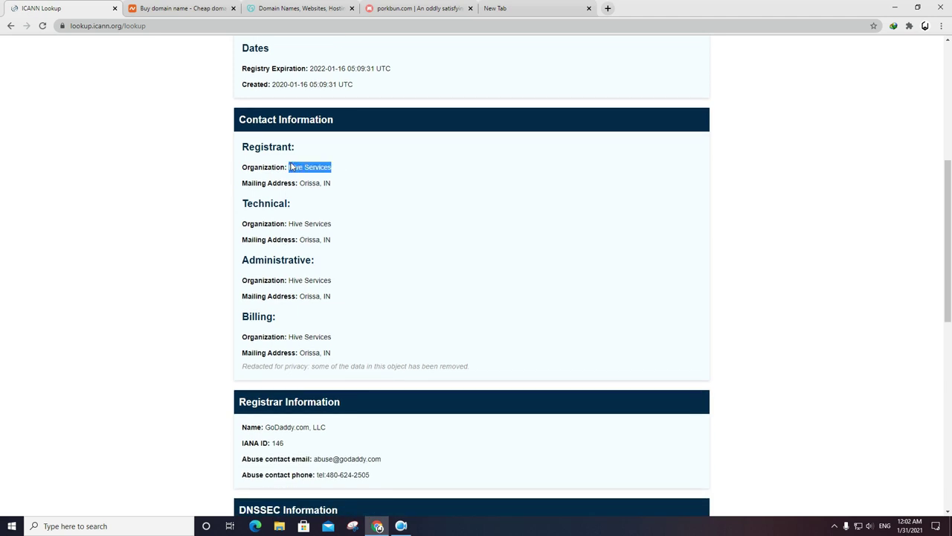
pyautogui.moveTo(378, 183); pyautogui.dragTo(285, 183)
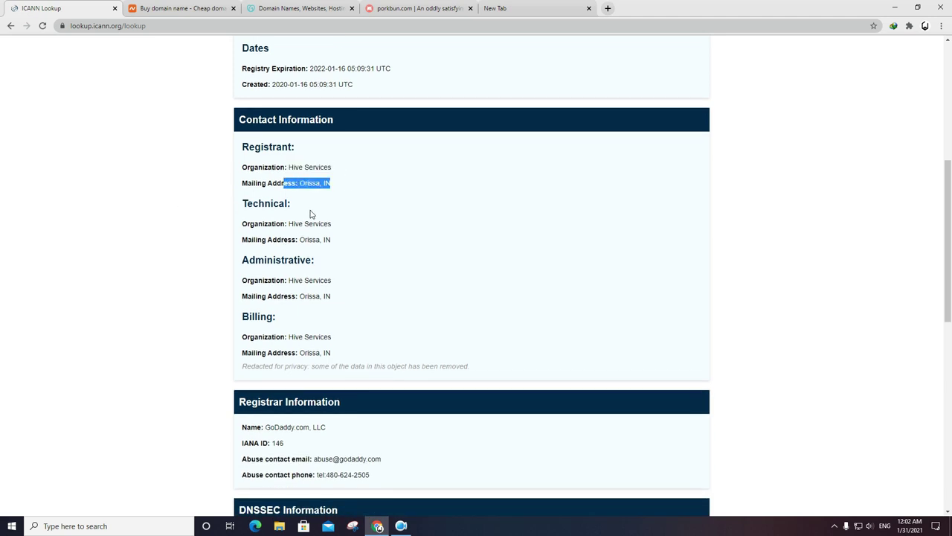
# Review the full hive-store.com record, from the domain information and dates down to the authoritative servers.
pyautogui.scroll(5, 198, 228)
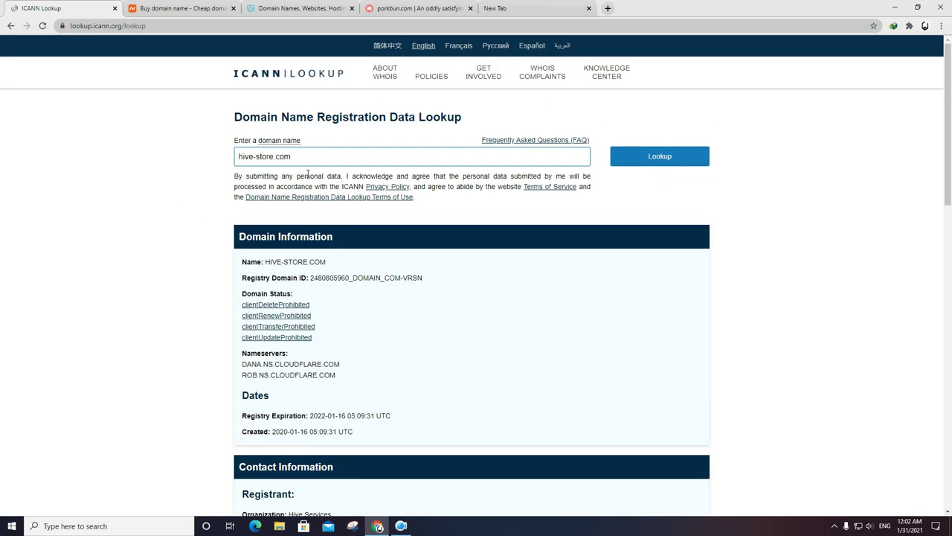
pyautogui.scroll(-5, 372, 249)
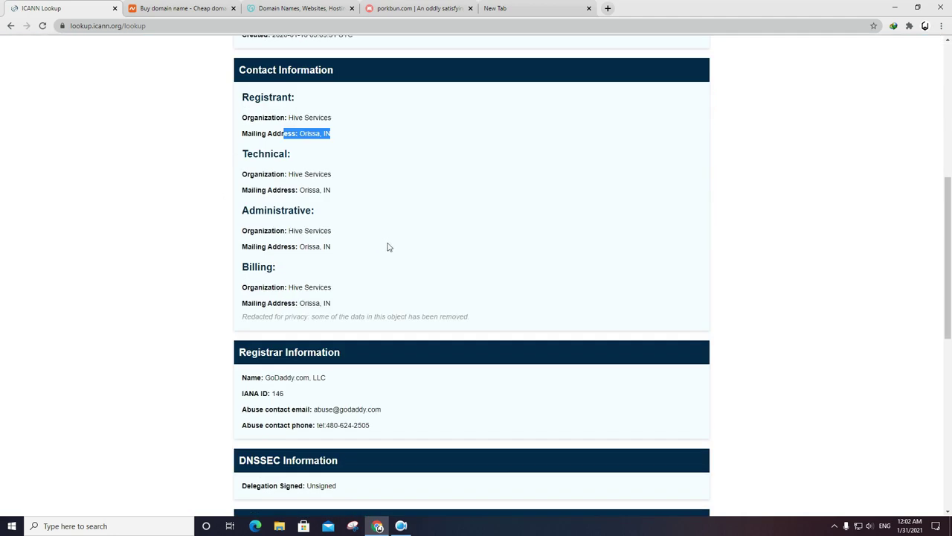
pyautogui.scroll(5, 357, 246)
pyautogui.scroll(-2, 446, 253)
pyautogui.scroll(3, 556, 245)
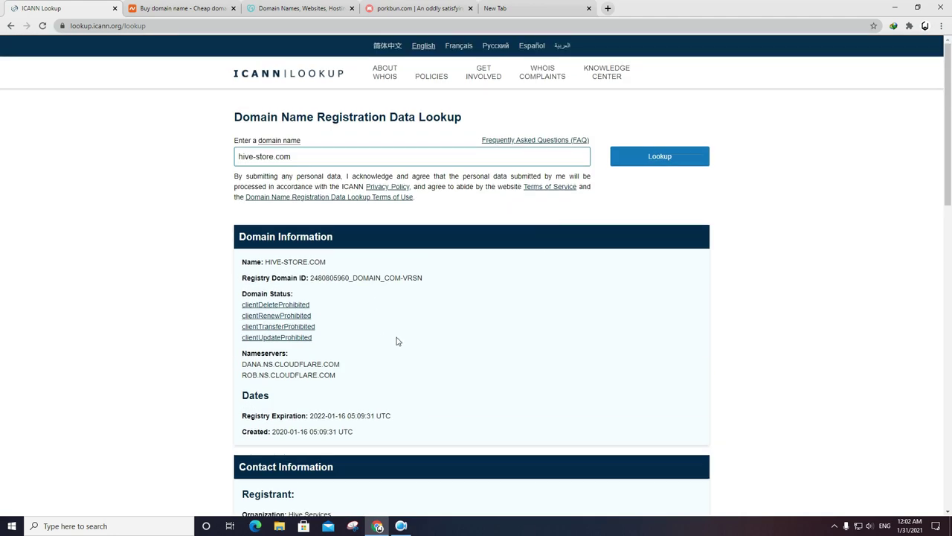
pyautogui.scroll(-5, 383, 328)
pyautogui.click(122, 219)
pyautogui.scroll(4, 478, 239)
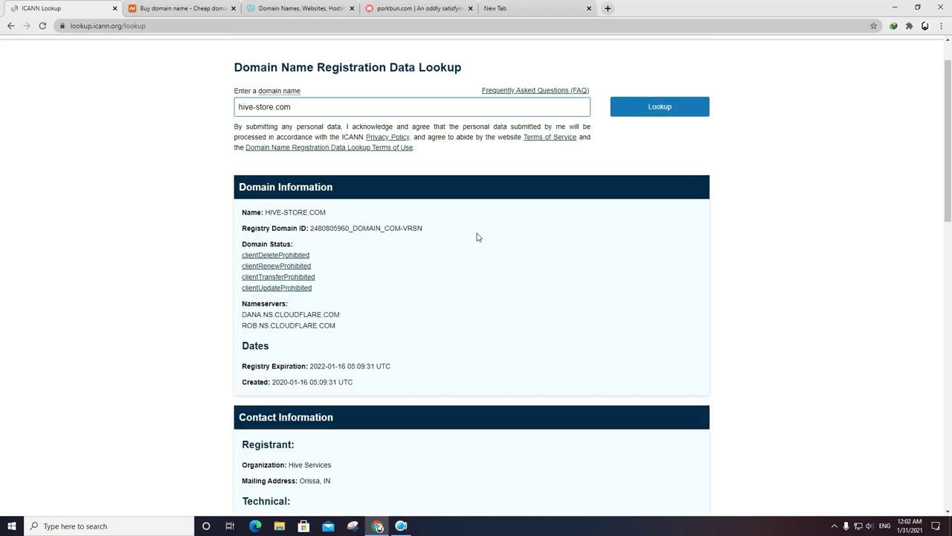
pyautogui.scroll(1, 478, 237)
pyautogui.scroll(-11, 481, 232)
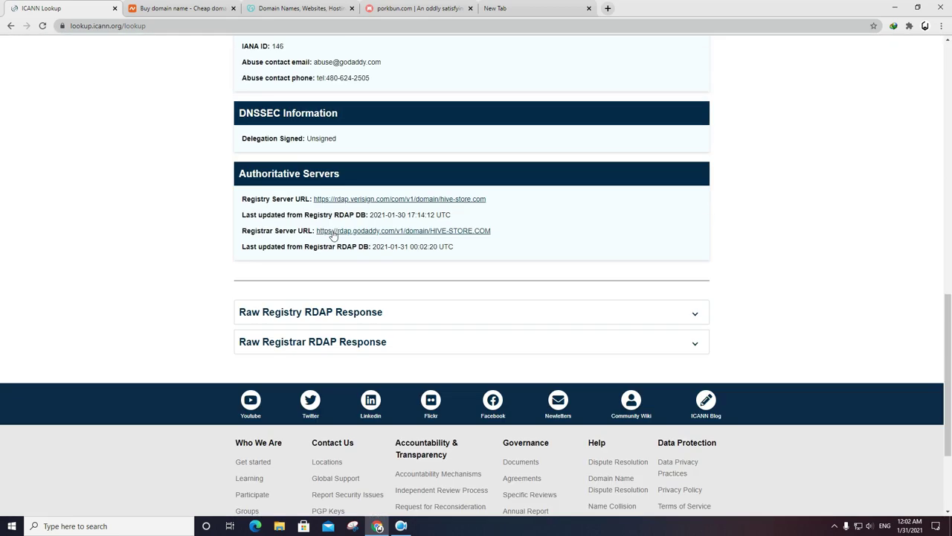
pyautogui.scroll(5, 327, 232)
pyautogui.scroll(1, 315, 227)
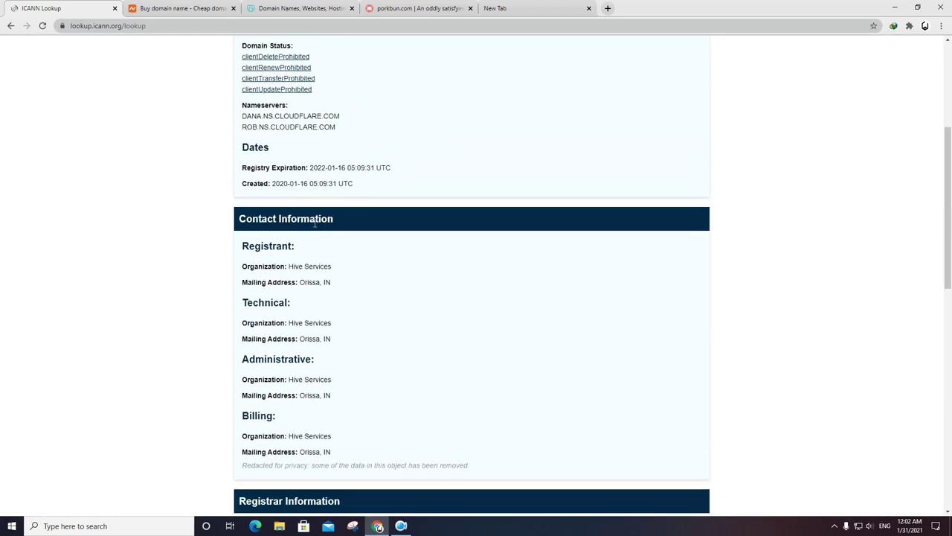
pyautogui.scroll(3, 316, 222)
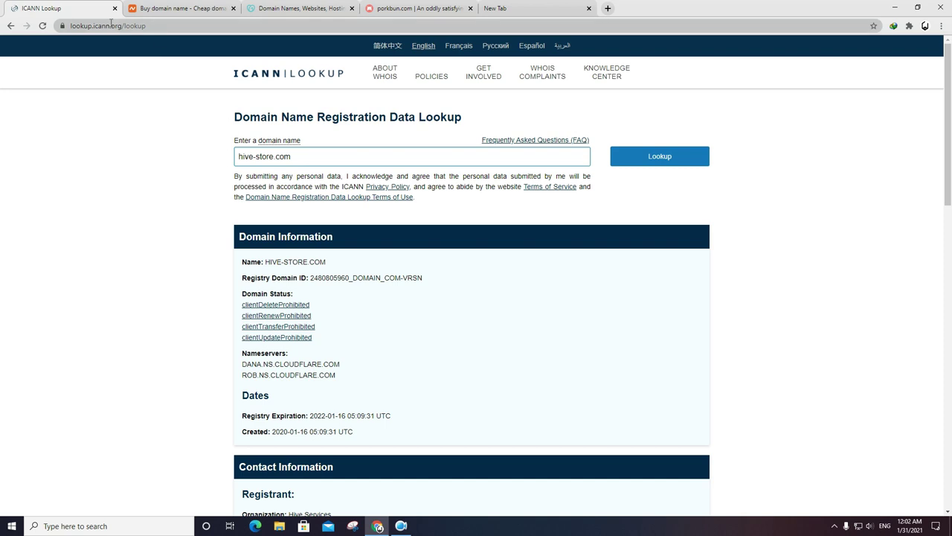
# Replace the searched domain with flixprime.vip and look up its registration data.
pyautogui.tripleClick(310, 161)
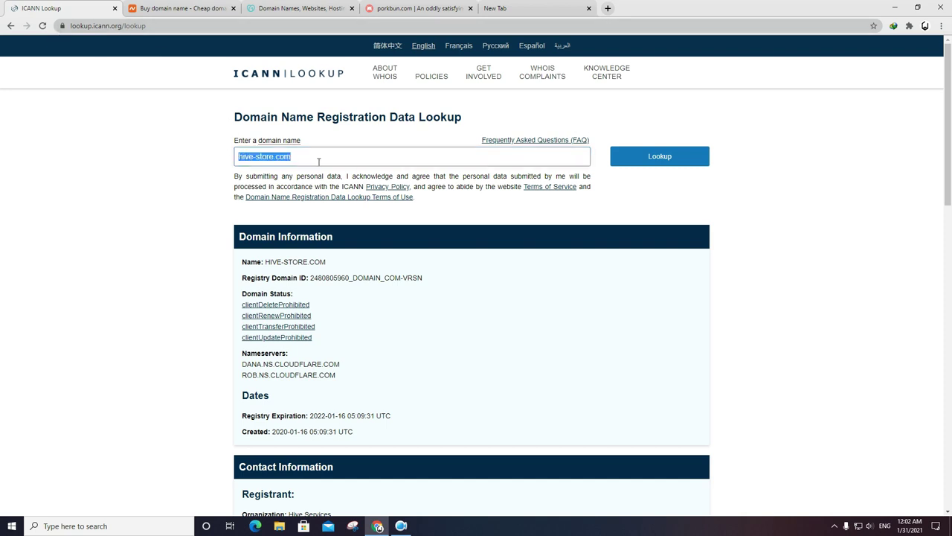
pyautogui.write('flixprime.vip')
pyautogui.moveTo(287, 158); pyautogui.dragTo(214, 162)
pyautogui.click(207, 165)
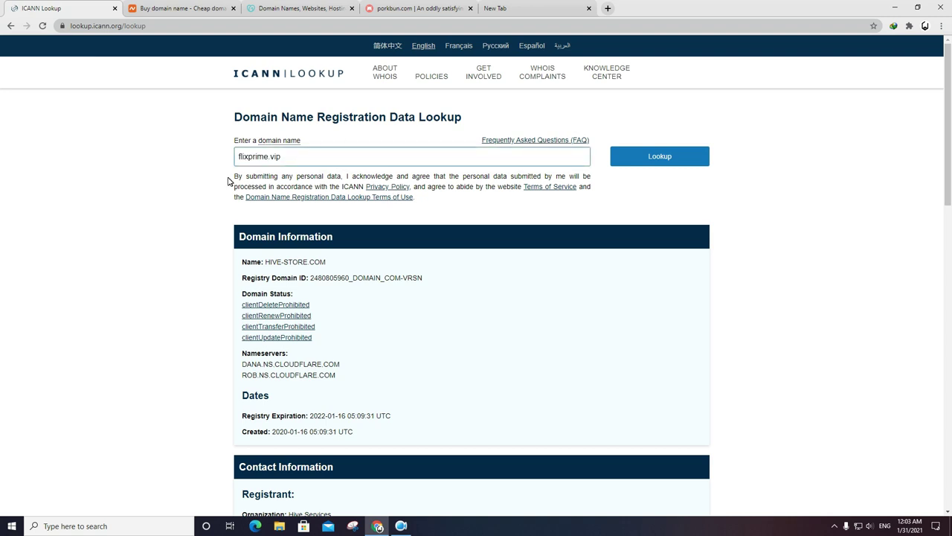
pyautogui.moveTo(297, 159); pyautogui.dragTo(191, 159)
pyautogui.click(145, 179)
pyautogui.click(625, 156)
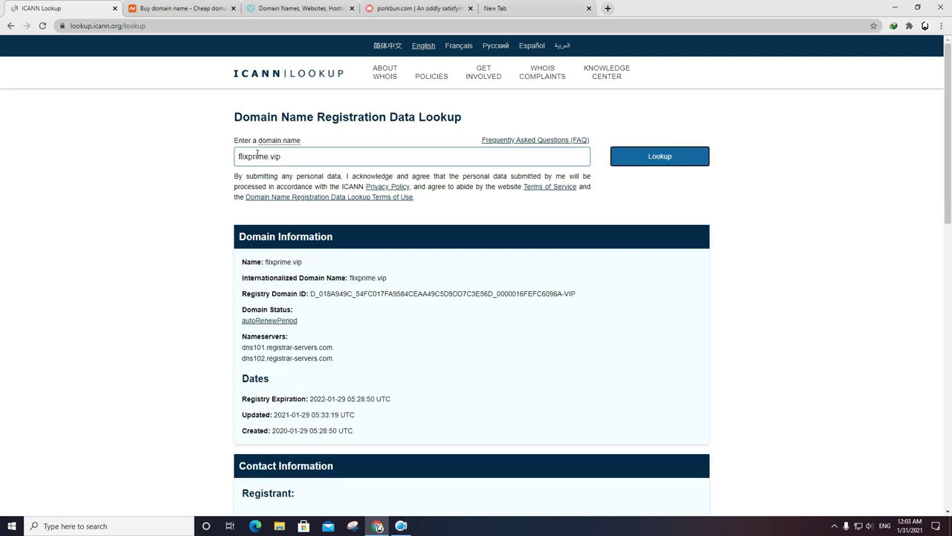
pyautogui.scroll(-4, 308, 213)
pyautogui.scroll(4, 377, 215)
pyautogui.scroll(-1, 378, 215)
pyautogui.scroll(1, 320, 112)
# Open a second ICANN Lookup page in a separate browser tab and look up hive-store.com there.
pyautogui.rightClick(311, 72)
pyautogui.click(343, 79)
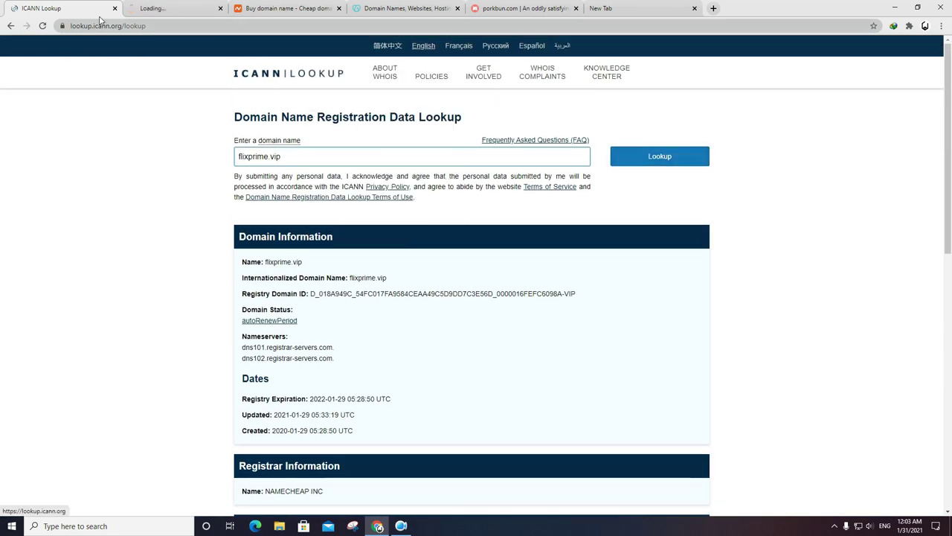
pyautogui.click(186, 11)
pyautogui.click(282, 155)
pyautogui.write('hive-store.com')
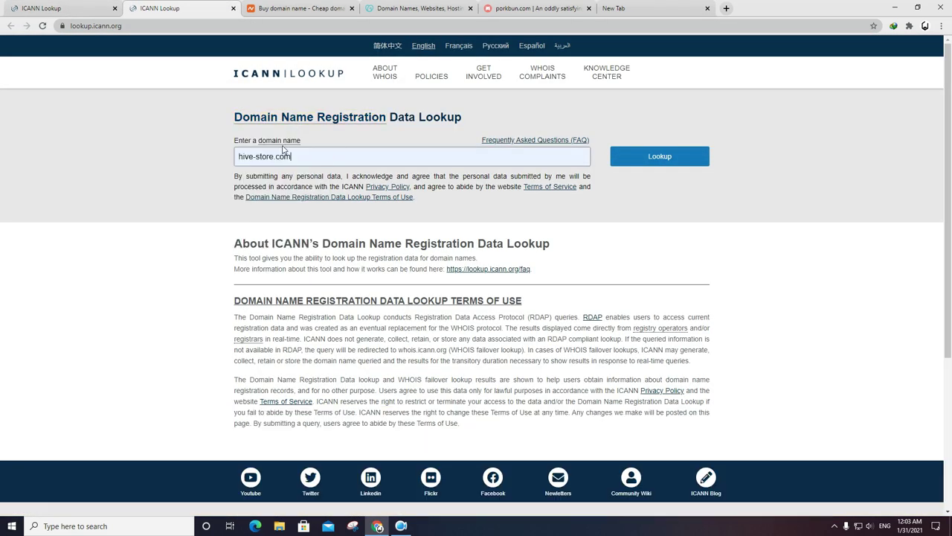
pyautogui.click(641, 152)
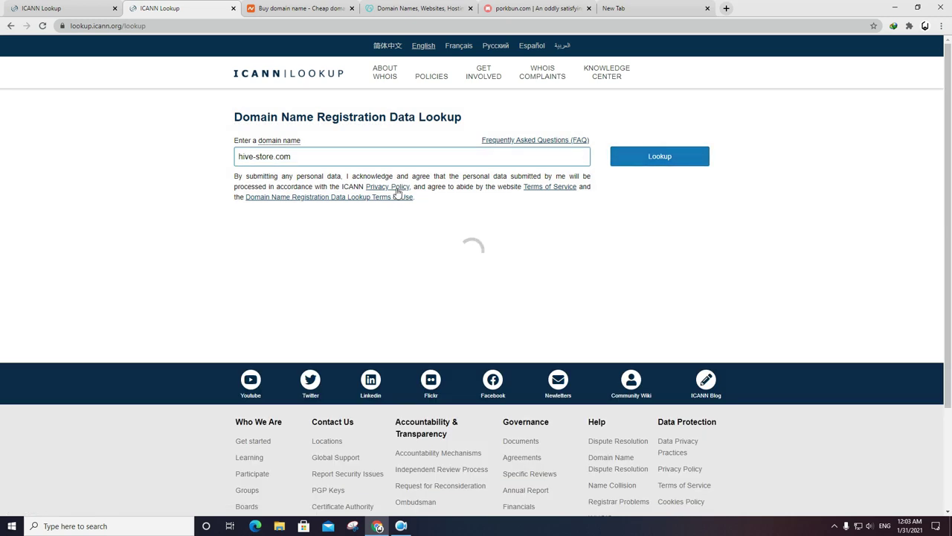
pyautogui.scroll(-4, 374, 191)
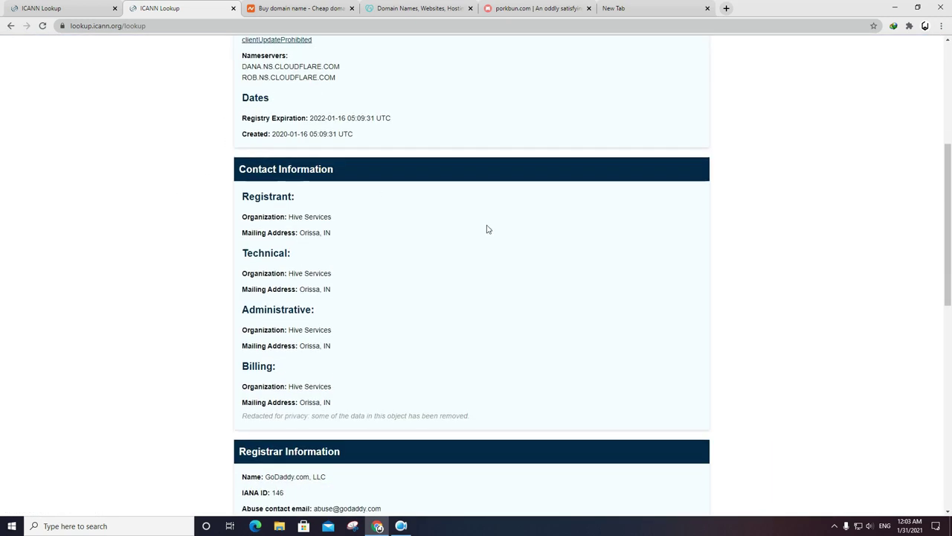
pyautogui.scroll(1, 223, 216)
pyautogui.scroll(-3, 238, 245)
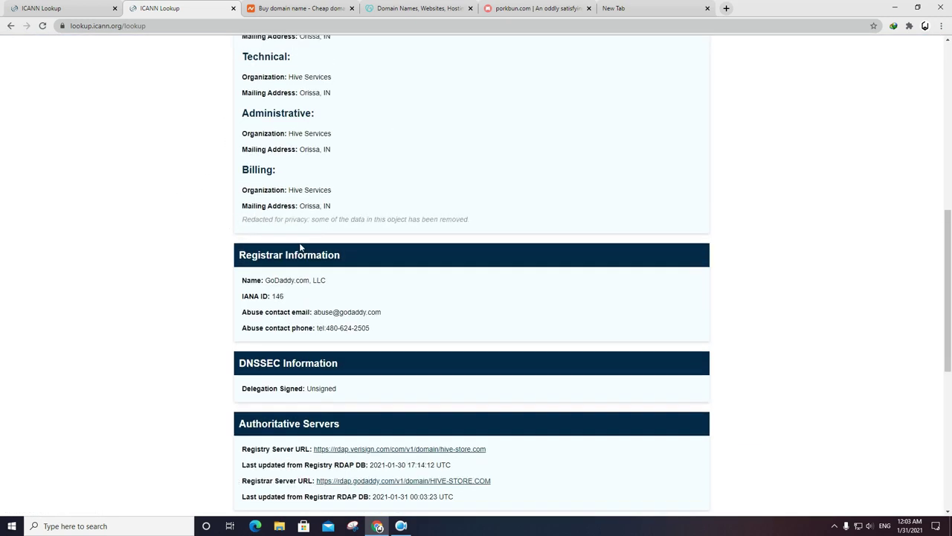
pyautogui.scroll(4, 386, 149)
pyautogui.scroll(3, 386, 149)
# Return to the first ICANN Lookup page, look up flixprime.vip again, and examine its registrar name.
pyautogui.hotkey('ctrl', 'shift', 'Tab')
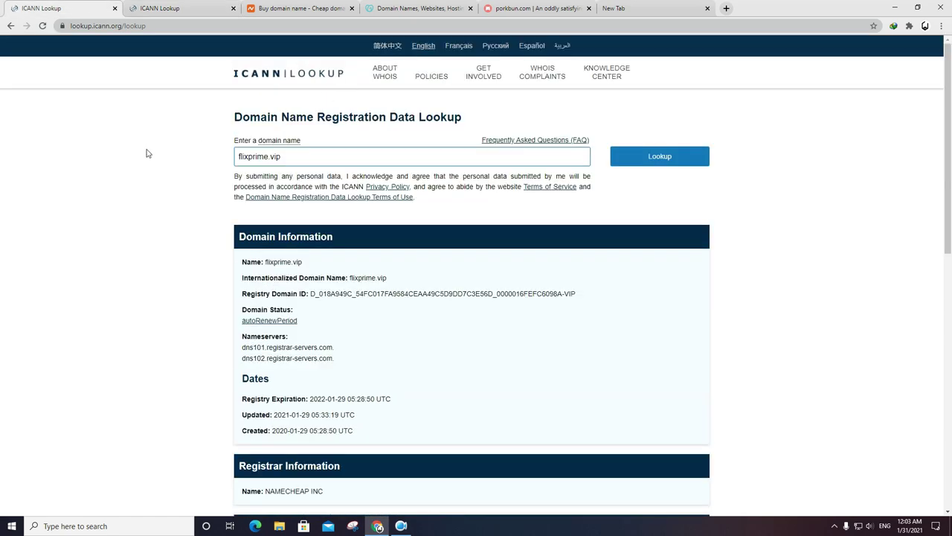
pyautogui.click(679, 160)
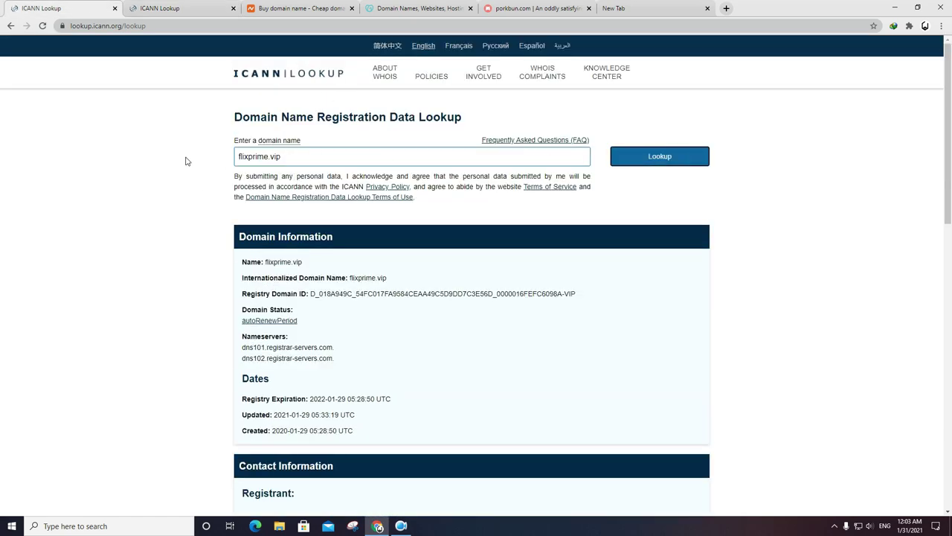
pyautogui.scroll(-2, 188, 257)
pyautogui.scroll(-1, 188, 257)
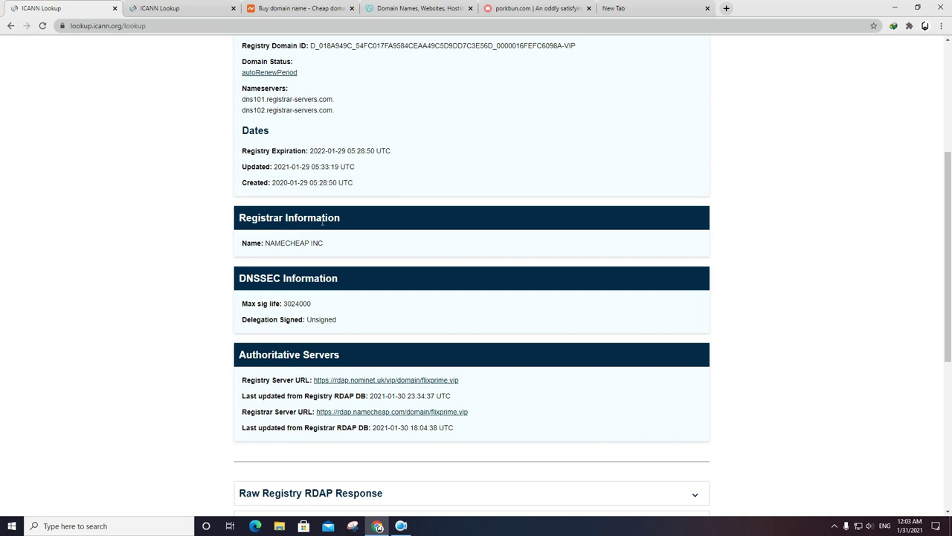
pyautogui.moveTo(327, 246); pyautogui.dragTo(264, 242)
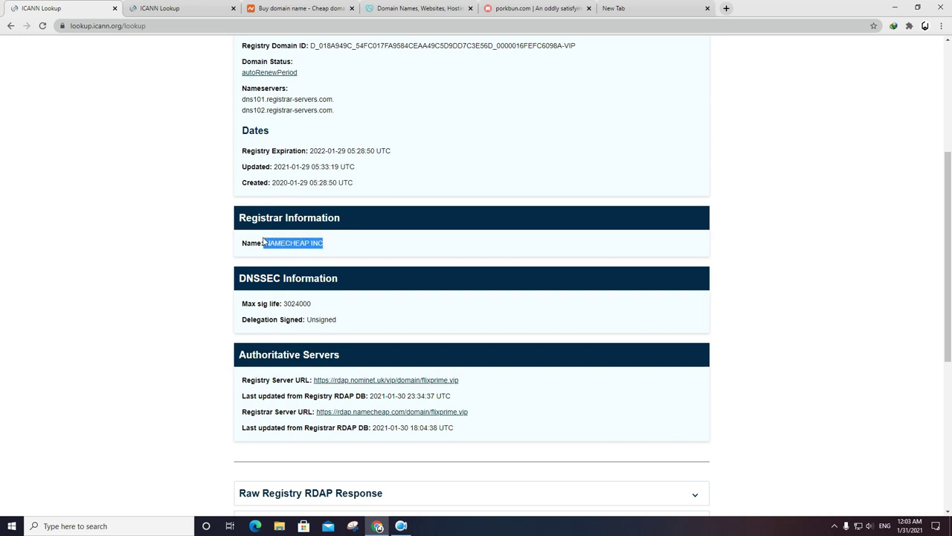
pyautogui.click(219, 256)
pyautogui.scroll(2, 310, 228)
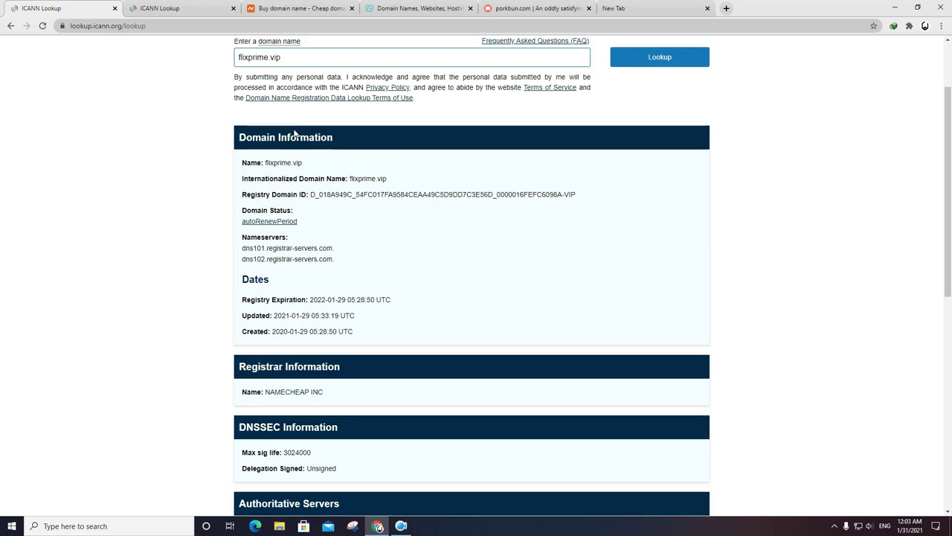
pyautogui.scroll(-3, 298, 220)
# Examine the Contact Information section of the hive-store.com record for comparison with flixprime.vip.
pyautogui.click(213, 6)
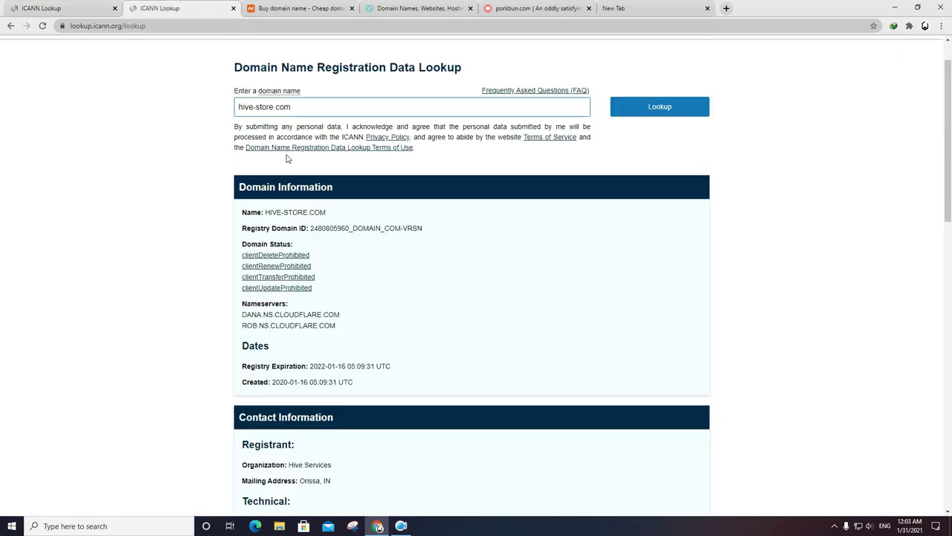
pyautogui.scroll(-3, 287, 159)
pyautogui.moveTo(351, 167); pyautogui.dragTo(248, 179)
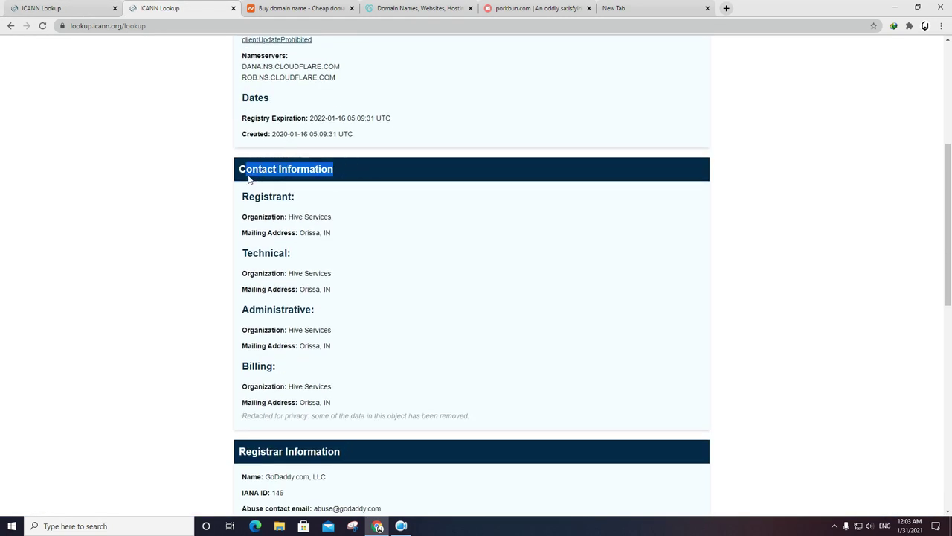
# Review the flixprime.vip record's domain, registrar, DNSSEC and authoritative server sections to see which kinds of information are published.
pyautogui.click(37, 6)
pyautogui.scroll(2, 330, 195)
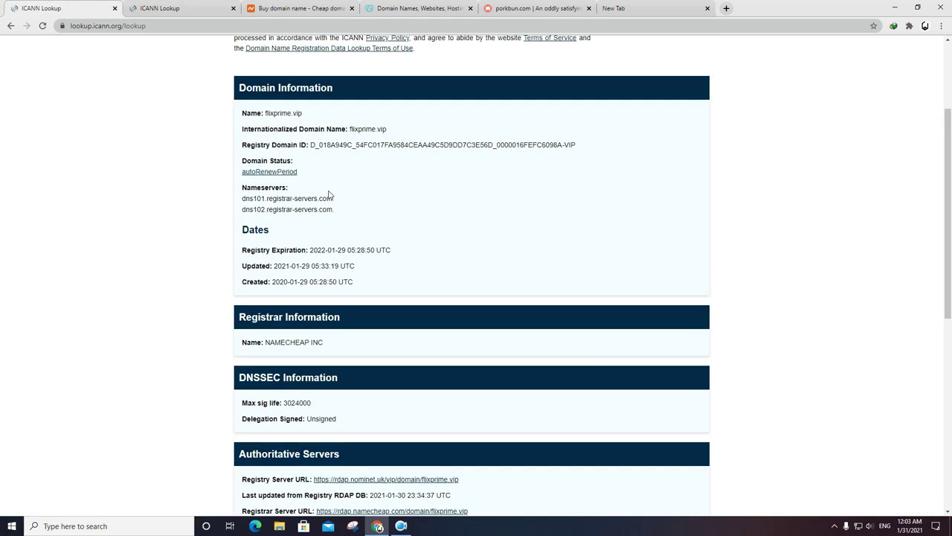
pyautogui.scroll(-2, 328, 195)
pyautogui.scroll(2, 327, 193)
pyautogui.moveTo(346, 319); pyautogui.dragTo(239, 318)
pyautogui.click(150, 302)
pyautogui.moveTo(345, 380); pyautogui.dragTo(240, 377)
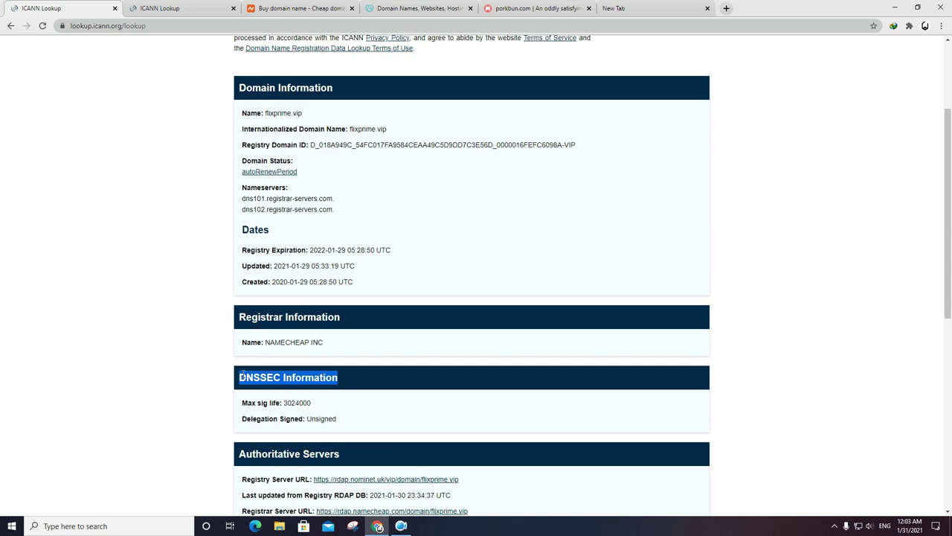
pyautogui.click(184, 319)
pyautogui.scroll(-4, 258, 352)
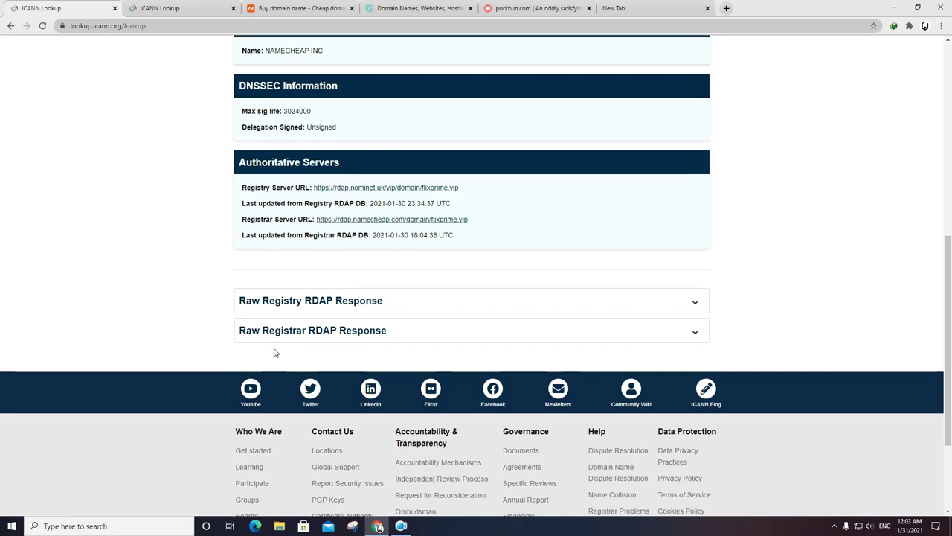
pyautogui.scroll(6, 272, 351)
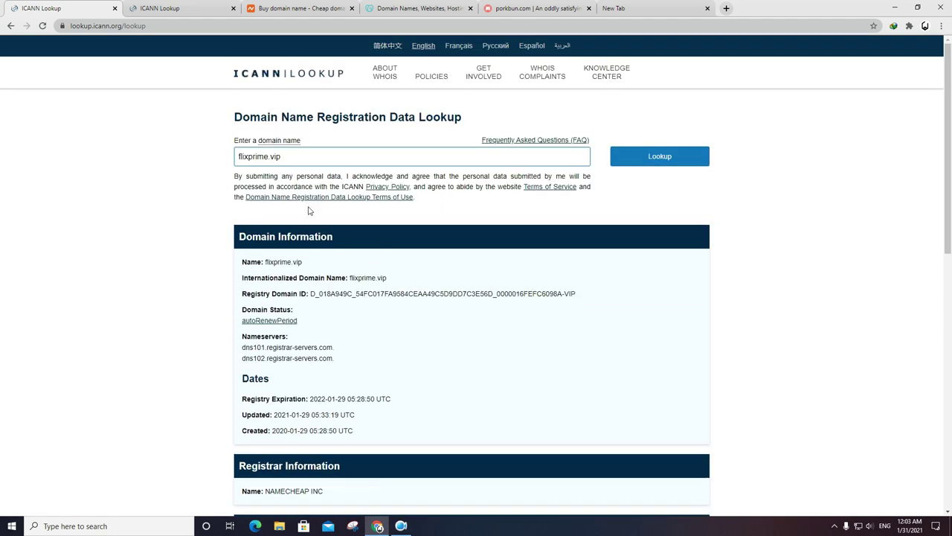
# Go through the open registrar sites to GoDaddy and fill in movies45.com as the domain to search for.
pyautogui.click(298, 9)
pyautogui.click(413, 8)
pyautogui.click(320, 8)
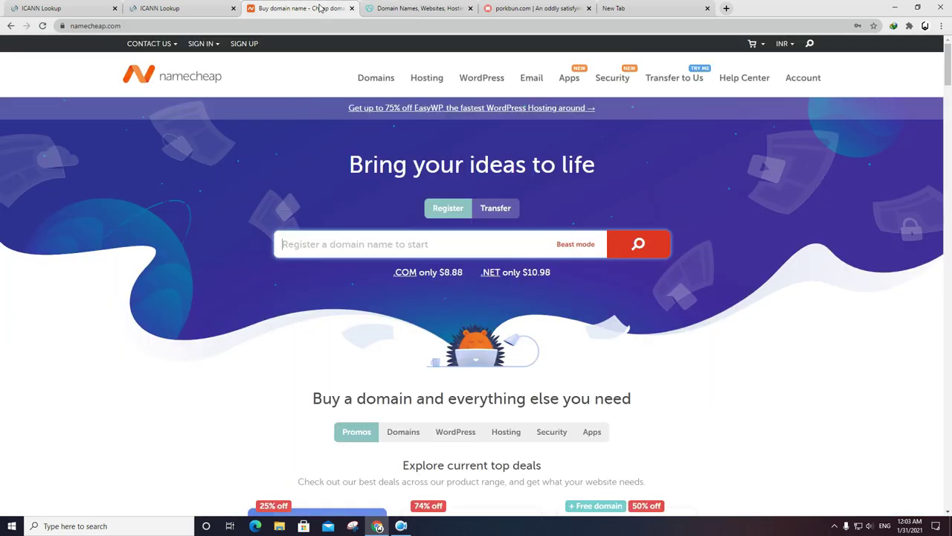
pyautogui.click(577, 8)
pyautogui.click(381, 9)
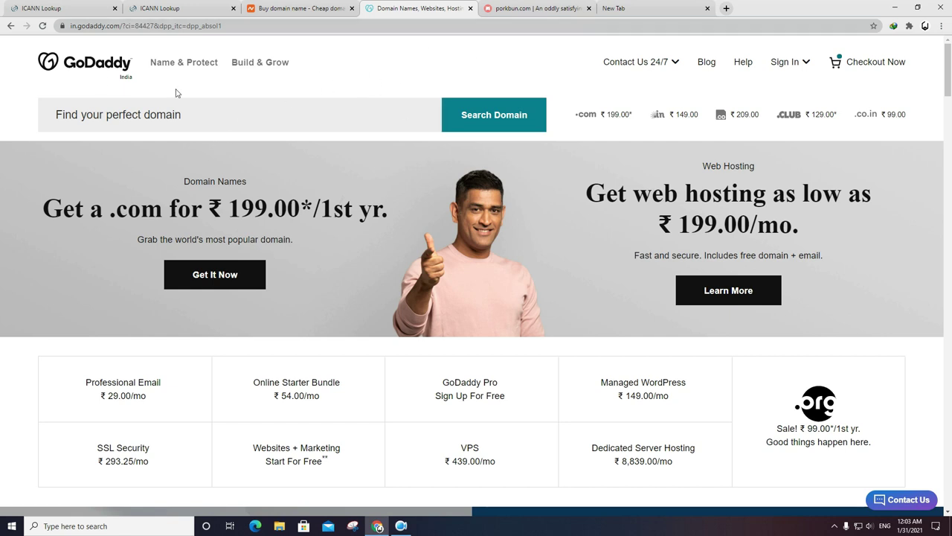
pyautogui.click(166, 114)
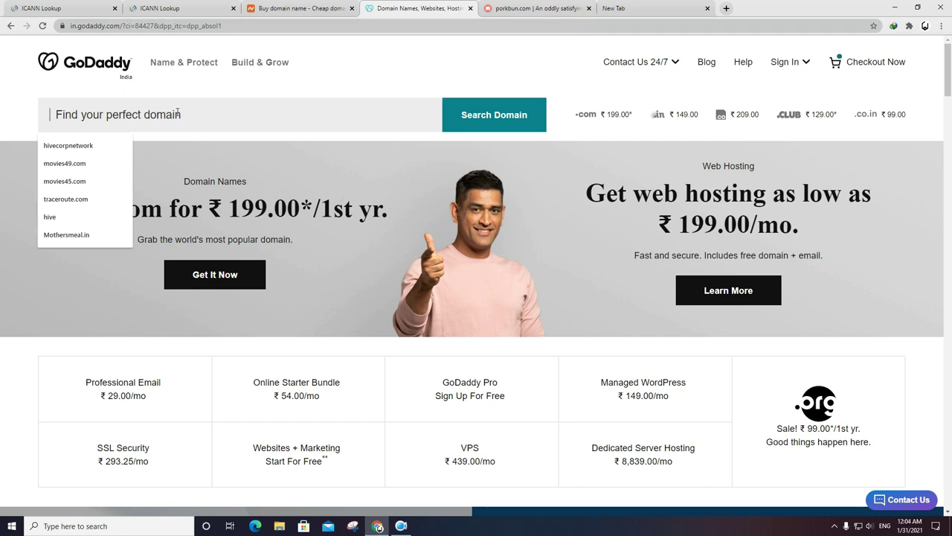
pyautogui.click(52, 181)
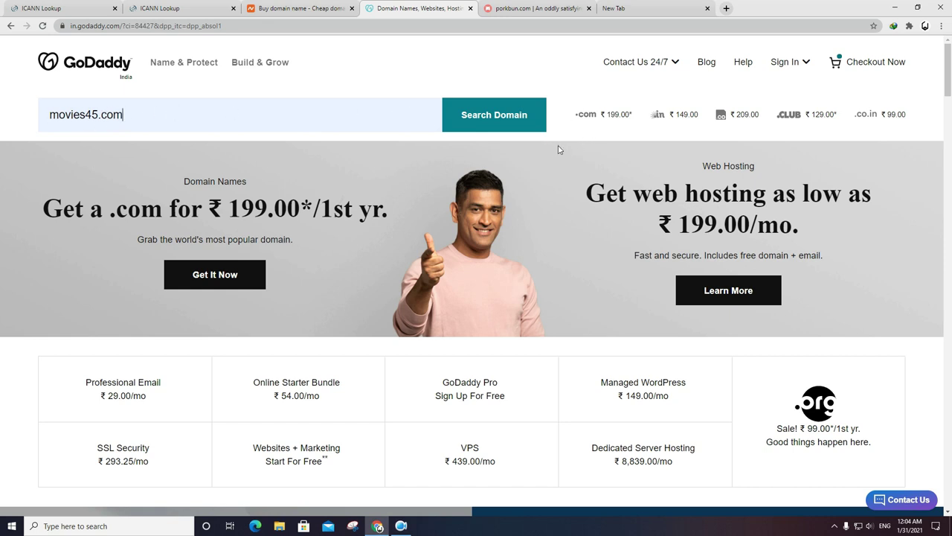
# Place the GoDaddy page ahead of the Namecheap page in the browser and search GoDaddy for movies45.com.
pyautogui.click(301, 8)
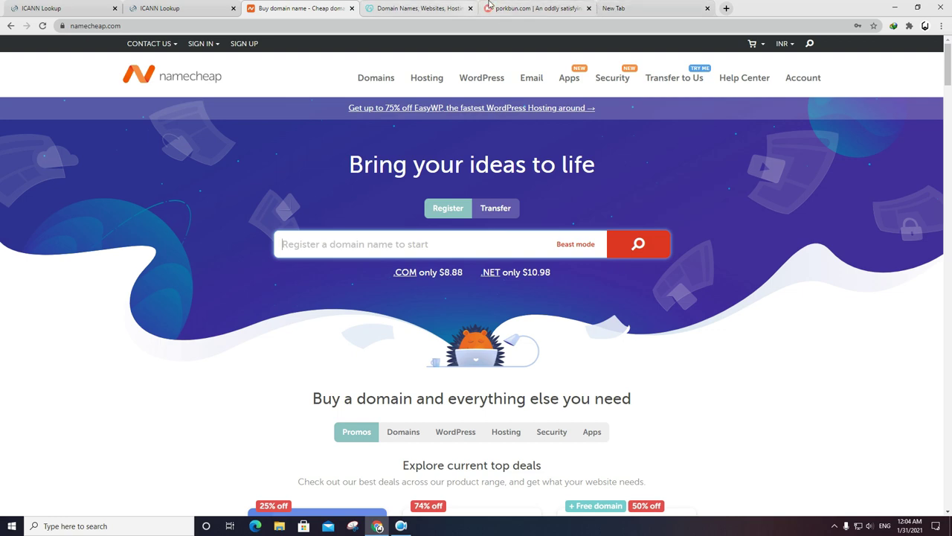
pyautogui.click(417, 8)
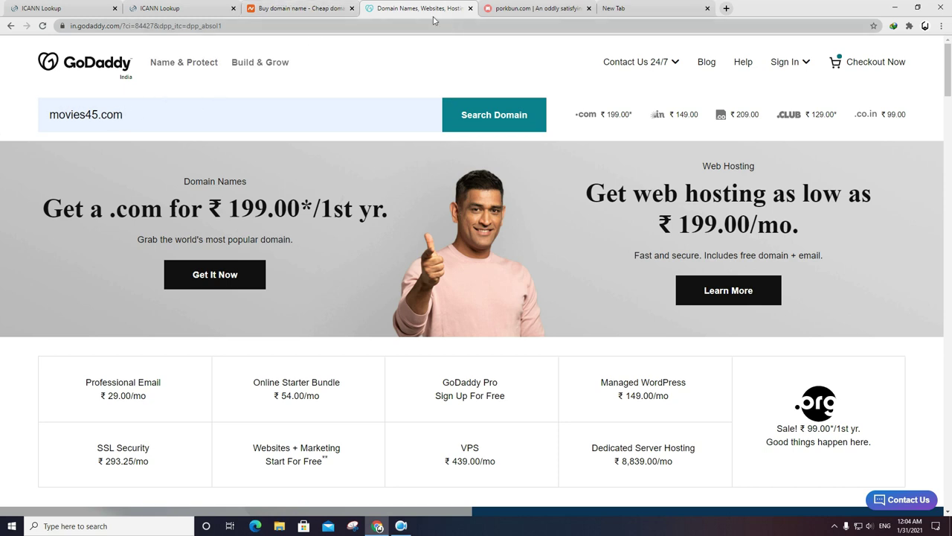
pyautogui.moveTo(450, 25); pyautogui.dragTo(327, 23)
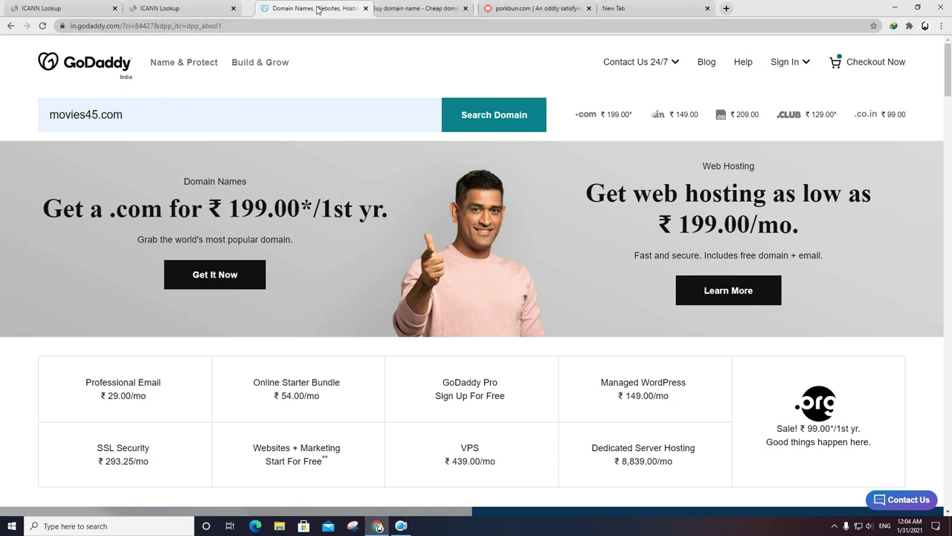
pyautogui.click(491, 116)
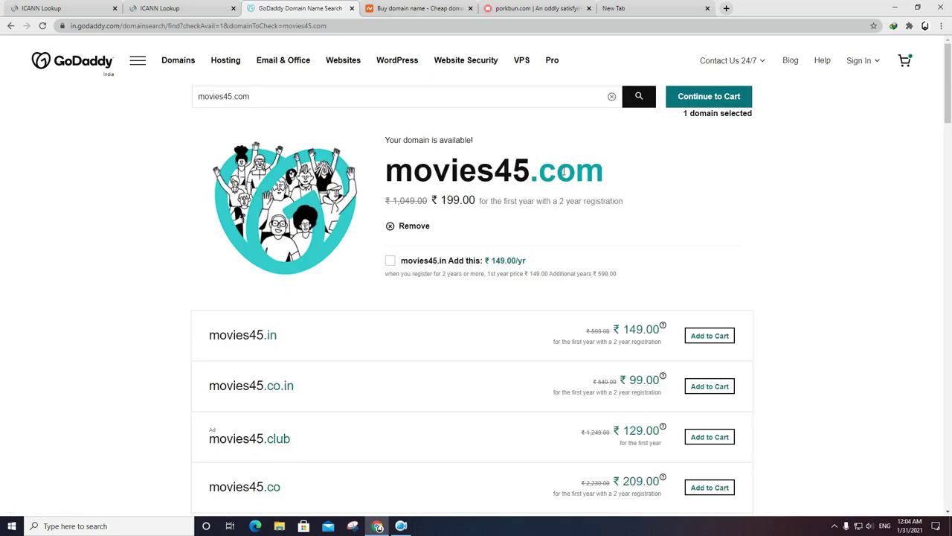
# Continue with movies45.com to the protection plan options and select Ultimate Domain Protection & Security.
pyautogui.click(675, 102)
pyautogui.click(686, 97)
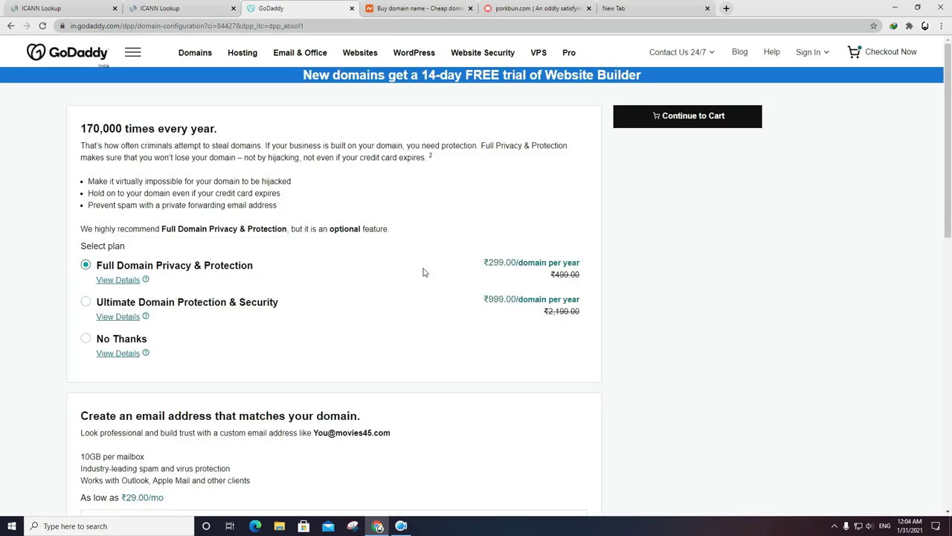
pyautogui.moveTo(107, 269); pyautogui.dragTo(261, 268)
pyautogui.click(287, 270)
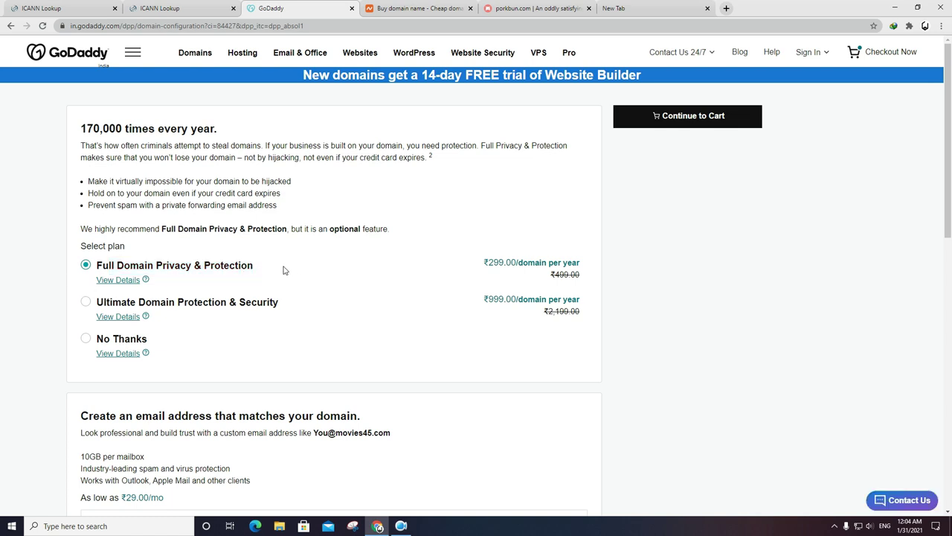
pyautogui.moveTo(275, 304); pyautogui.dragTo(104, 302)
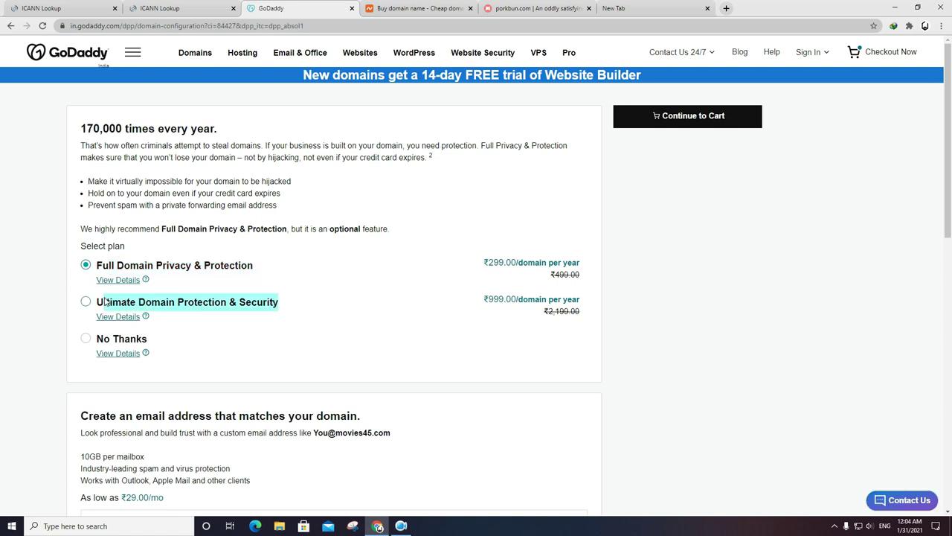
pyautogui.click(223, 307)
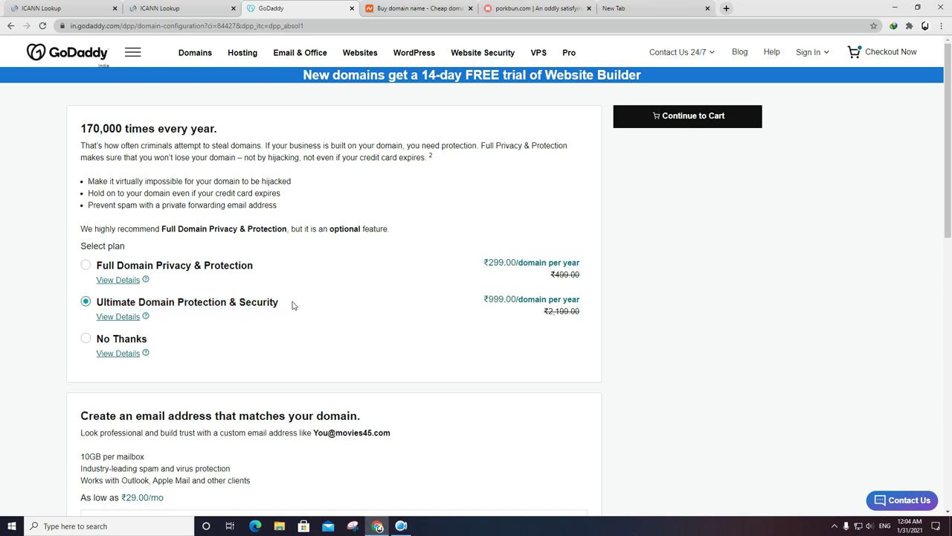
# Read the details of the Full and Ultimate plans, compare their yearly prices, and choose Ultimate Domain Protection & Security.
pyautogui.click(119, 280)
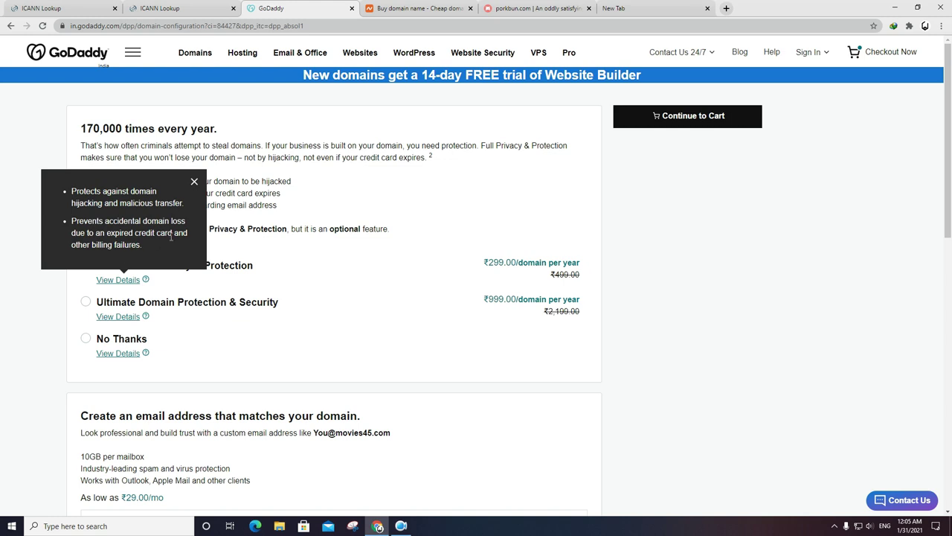
pyautogui.click(120, 320)
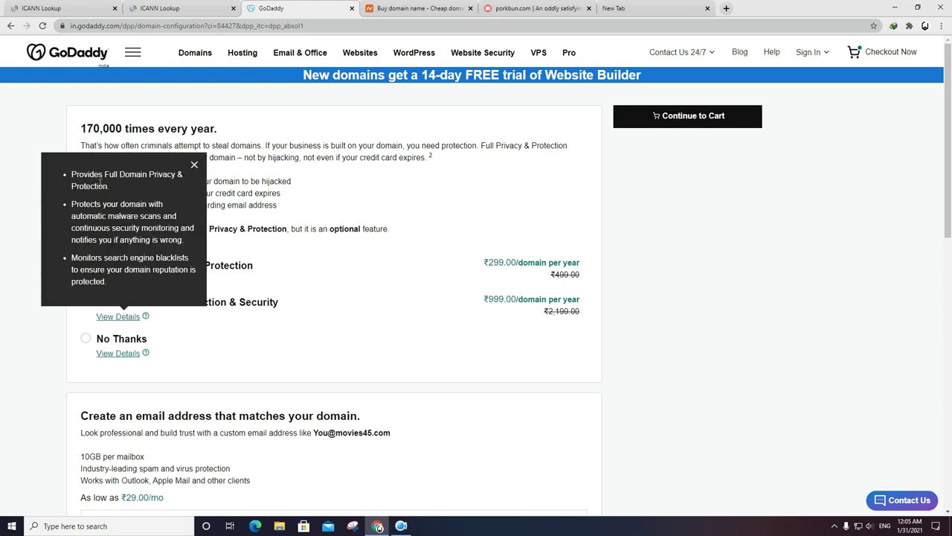
pyautogui.moveTo(81, 174); pyautogui.dragTo(130, 182)
pyautogui.click(305, 245)
pyautogui.click(142, 282)
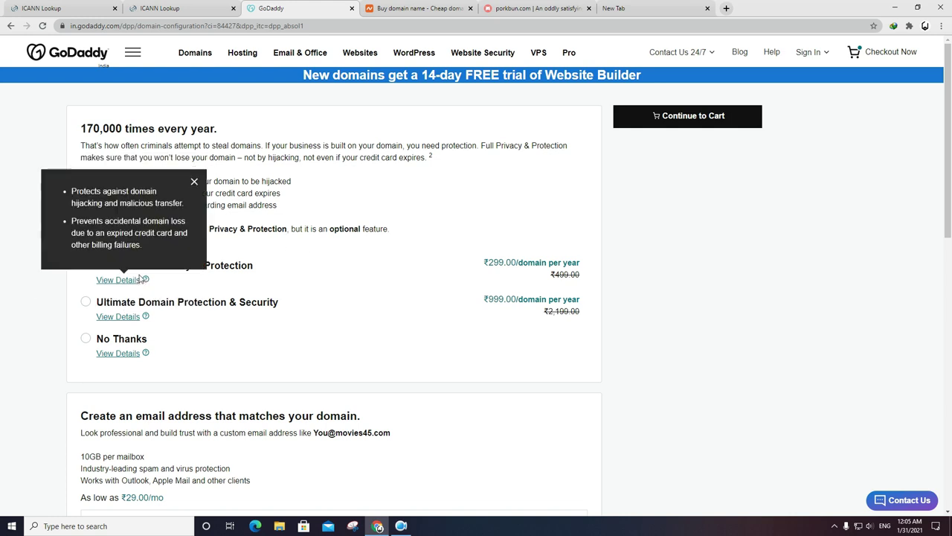
pyautogui.moveTo(73, 195); pyautogui.dragTo(3, 279)
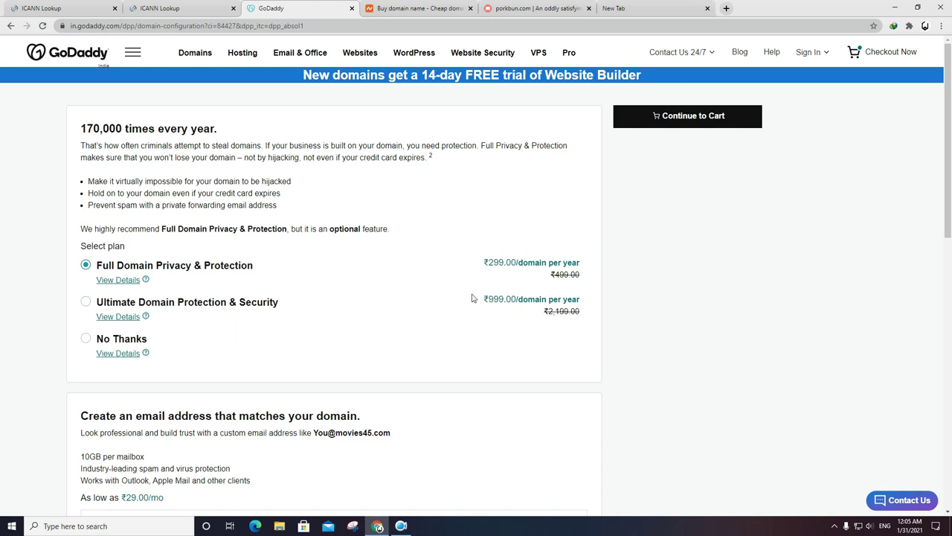
pyautogui.moveTo(483, 300); pyautogui.dragTo(579, 303)
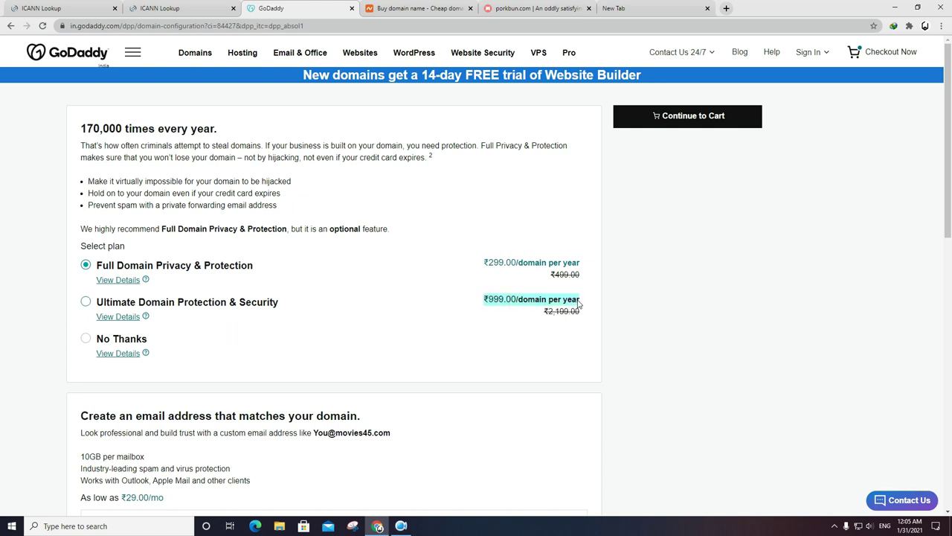
pyautogui.click(511, 307)
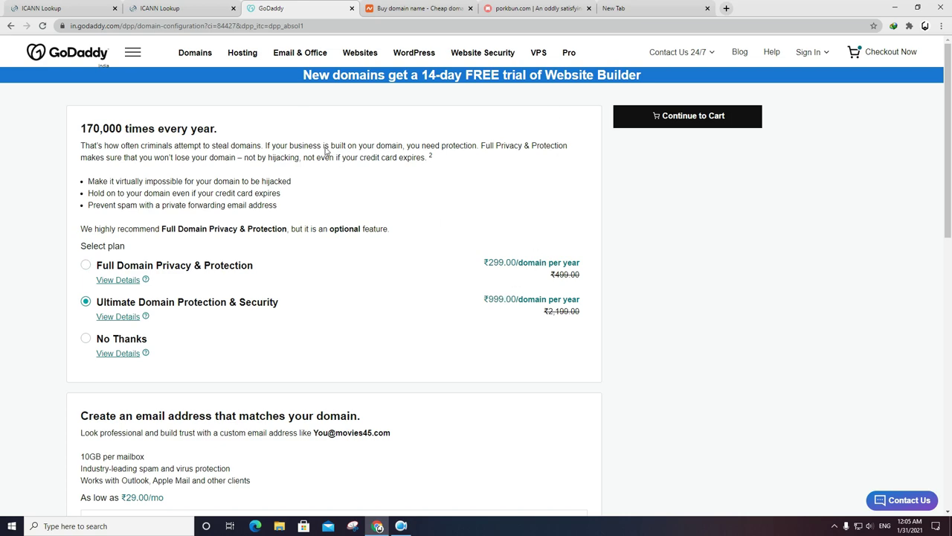
# Switch to the Namecheap site and search for the domain movies49.com.
pyautogui.click(190, 7)
pyautogui.click(301, 8)
pyautogui.click(418, 8)
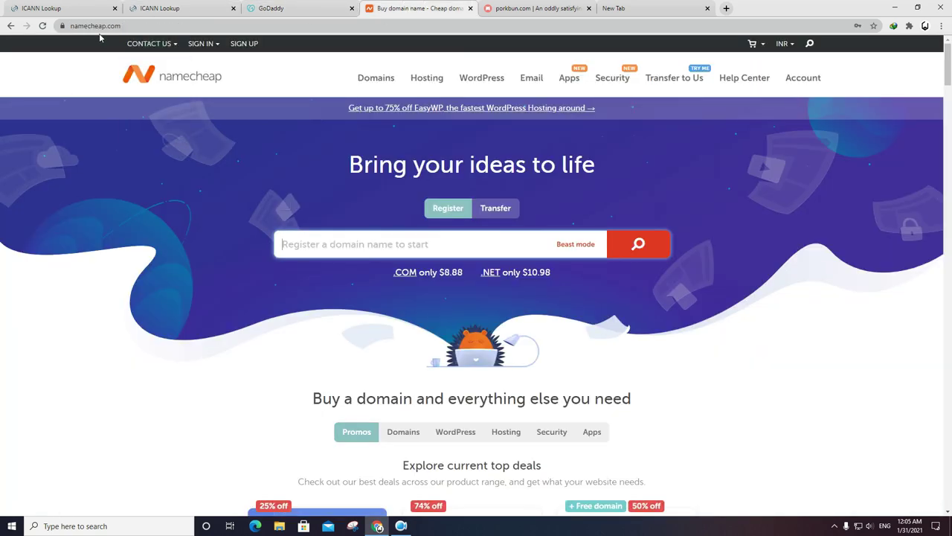
pyautogui.click(348, 248)
pyautogui.write('movies')
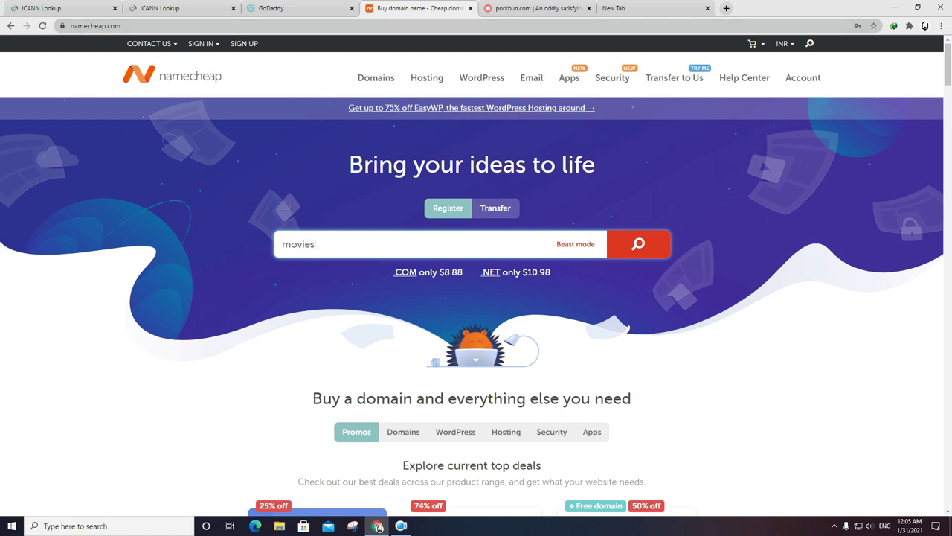
pyautogui.write('49.com')
pyautogui.press('Return')
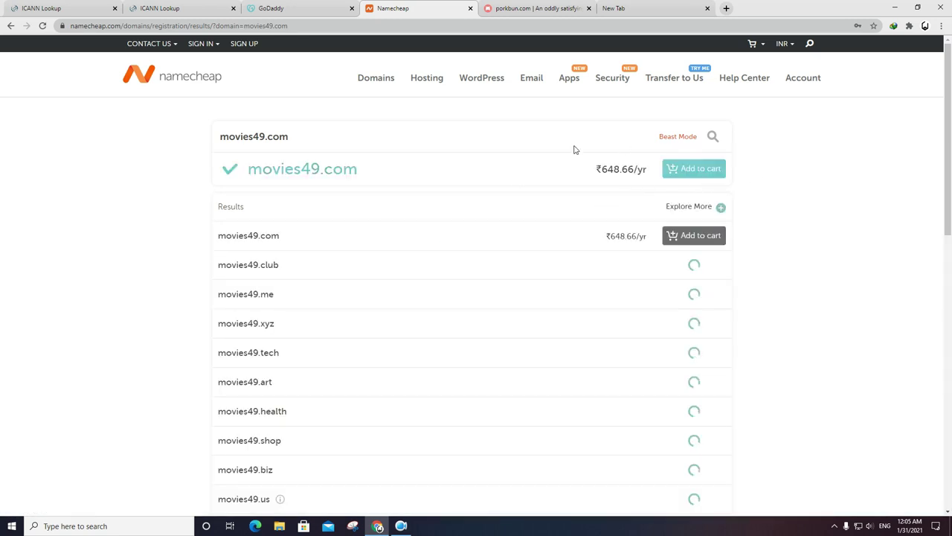
# Check the yearly price of movies49.com and add the domain to the Namecheap cart.
pyautogui.moveTo(646, 169); pyautogui.dragTo(564, 159)
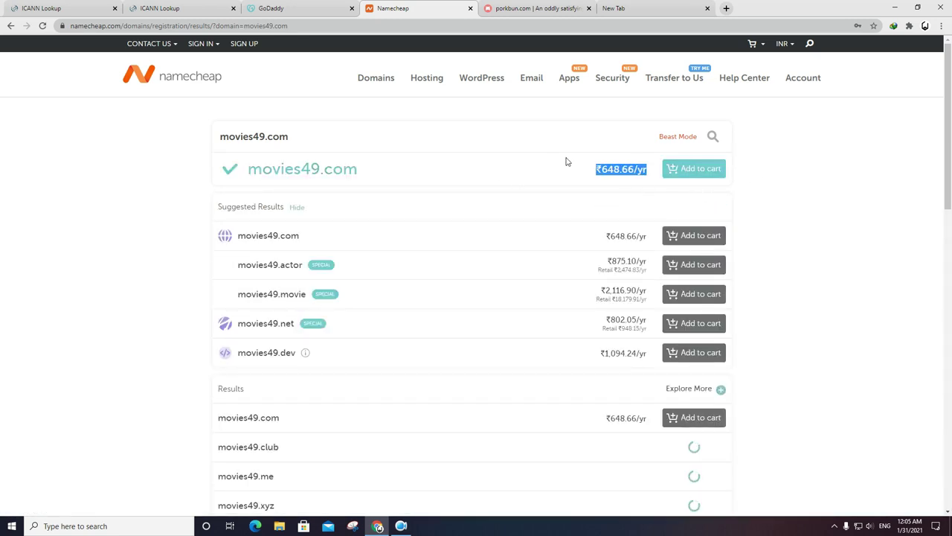
pyautogui.click(611, 176)
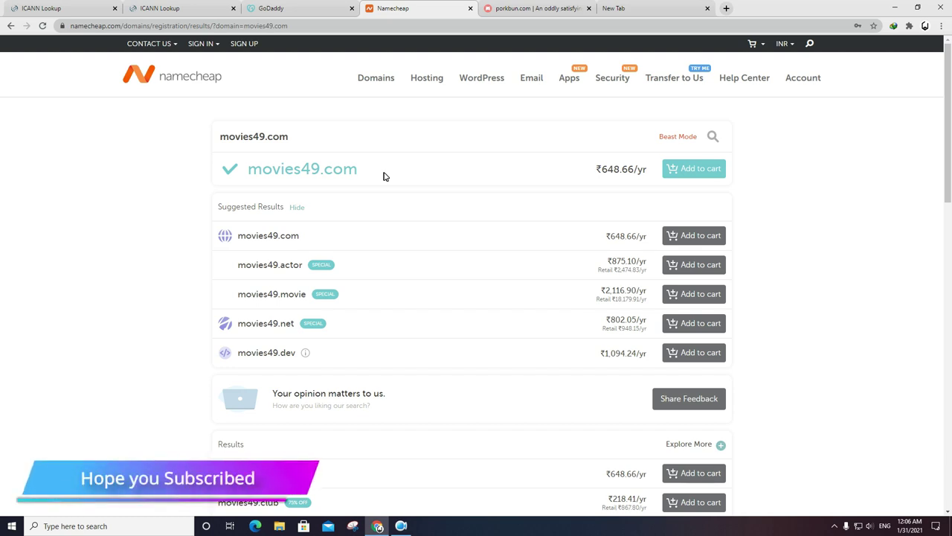
pyautogui.click(695, 168)
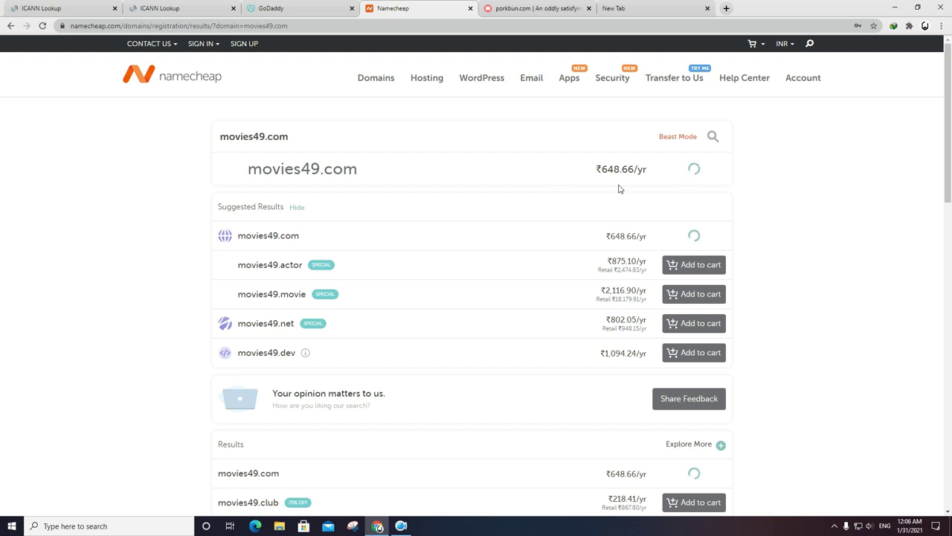
# Review the registration period options for movies49.com in the Namecheap cart and proceed to checkout.
pyautogui.click(874, 105)
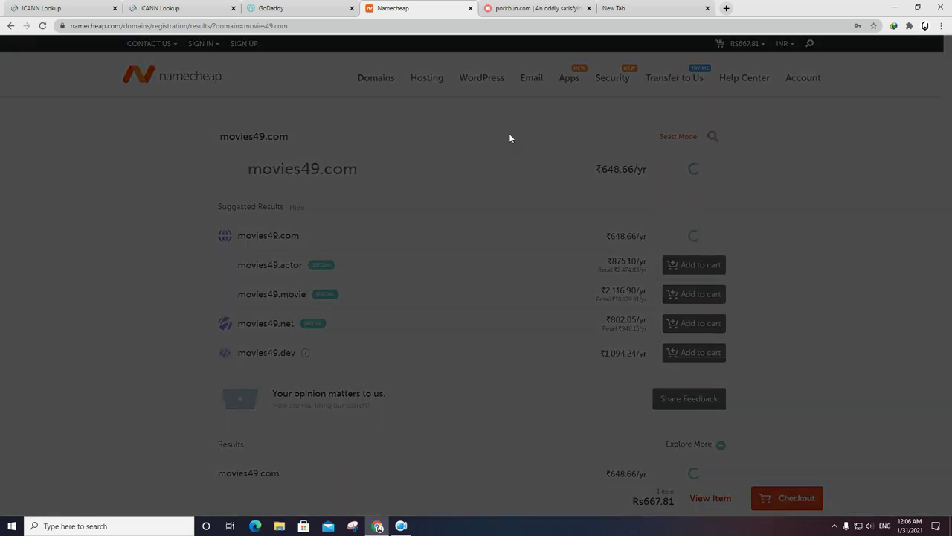
pyautogui.click(744, 130)
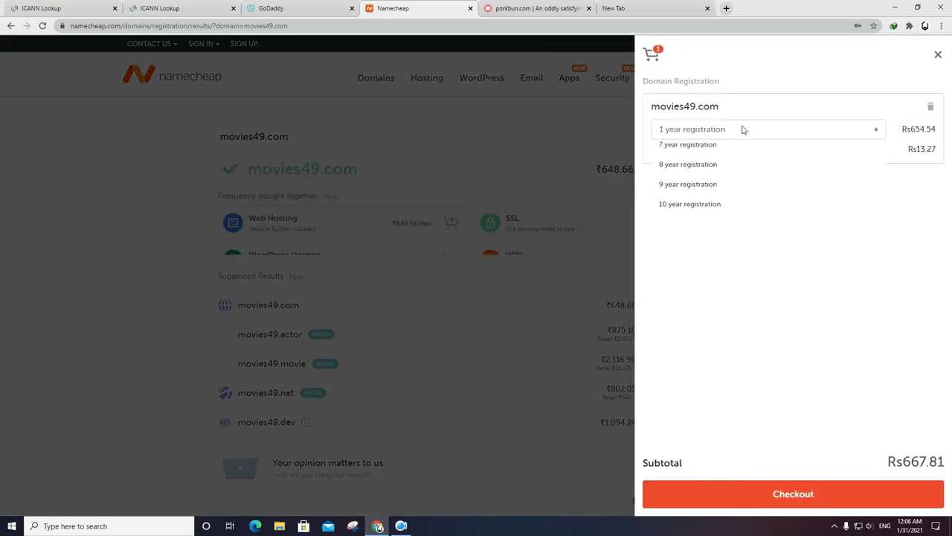
pyautogui.click(793, 503)
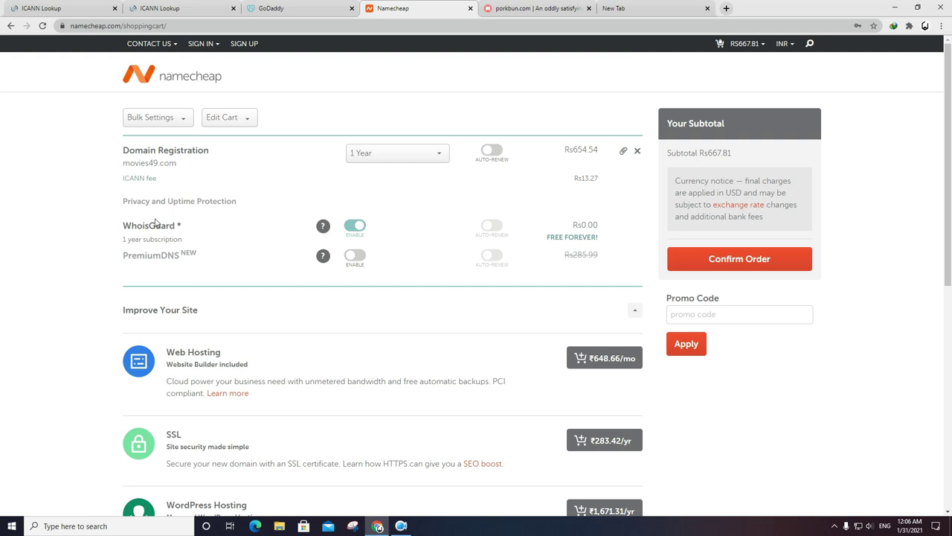
# Compare the price of WhoisGuard in the Namecheap cart with GoDaddy's Ultimate Domain Protection & Security price.
pyautogui.moveTo(123, 225); pyautogui.dragTo(193, 228)
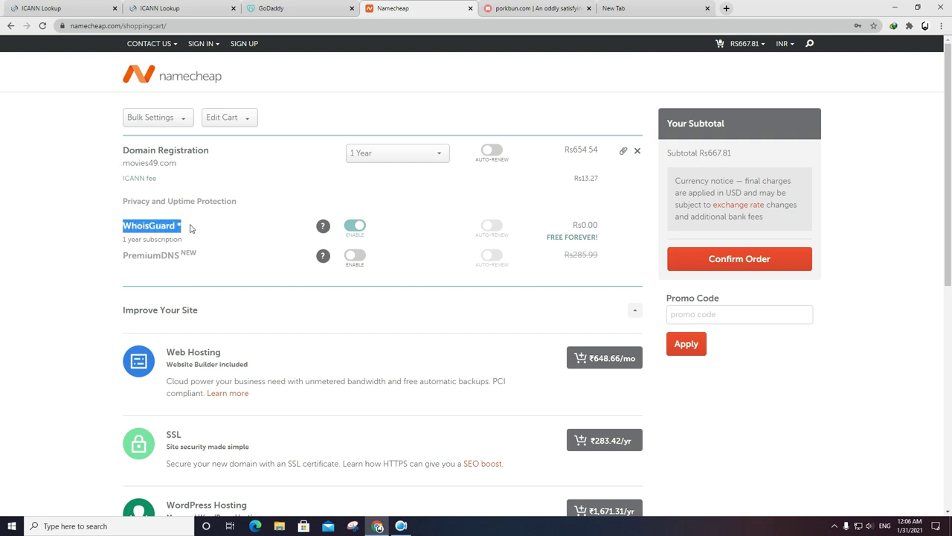
pyautogui.click(91, 240)
pyautogui.moveTo(569, 225); pyautogui.dragTo(603, 238)
pyautogui.click(348, 4)
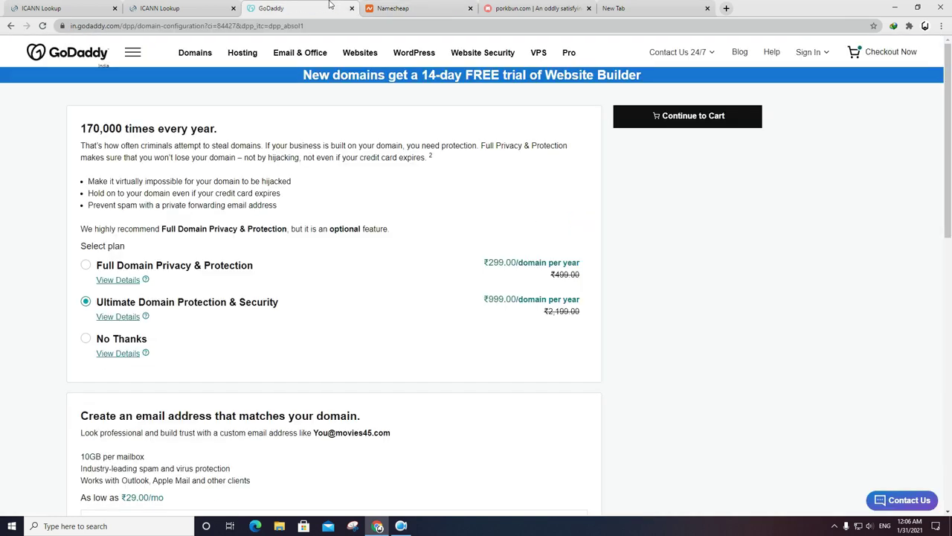
pyautogui.moveTo(485, 299); pyautogui.dragTo(518, 300)
pyautogui.click(480, 303)
pyautogui.click(435, 6)
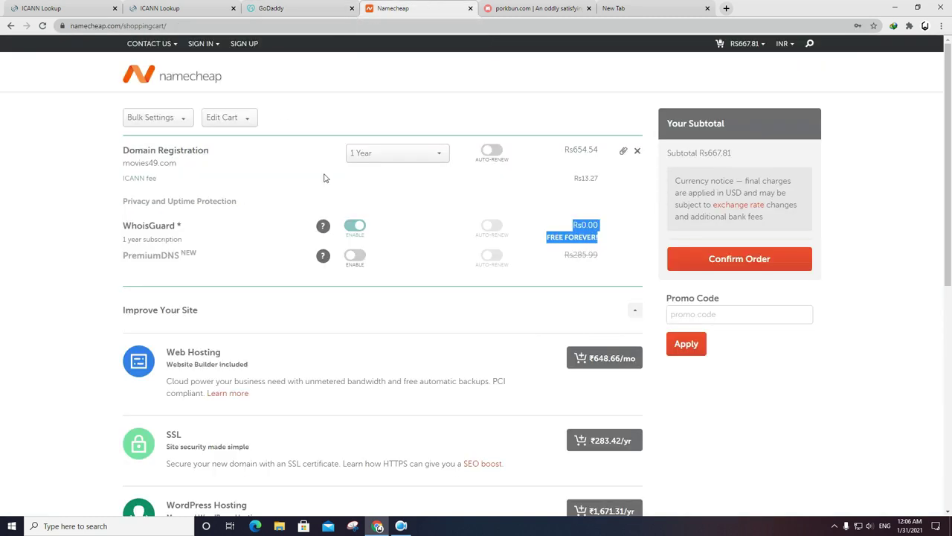
pyautogui.click(605, 242)
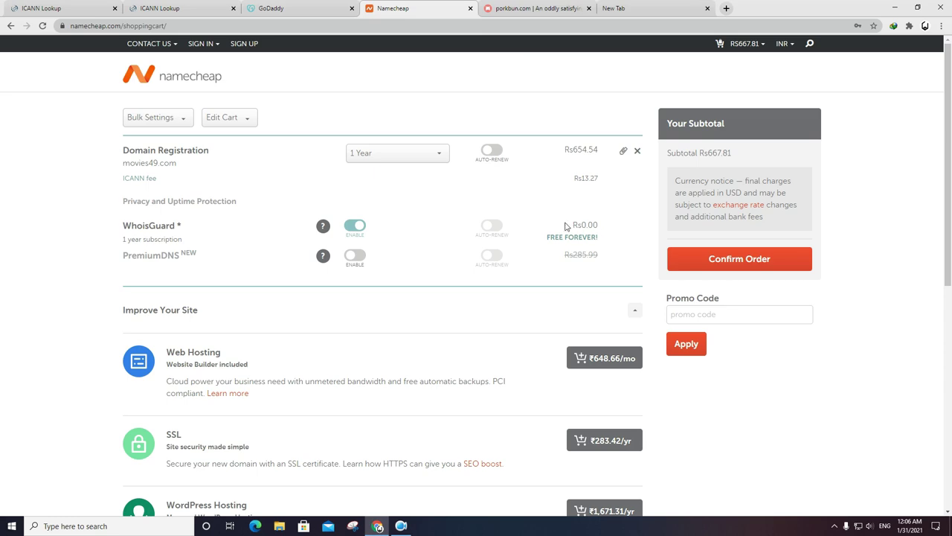
# Switch to the Porkbun site and search for the domain movies49.com.
pyautogui.click(530, 6)
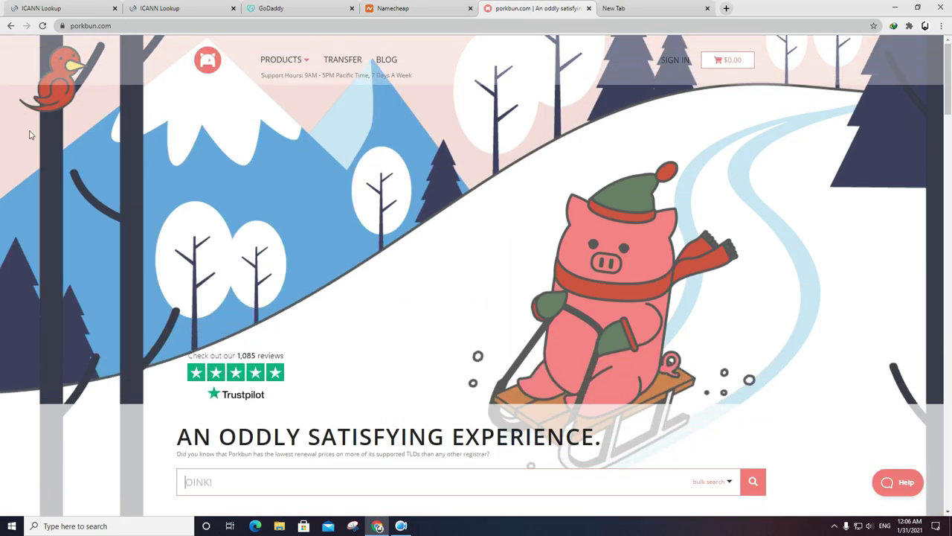
pyautogui.scroll(-3, 211, 171)
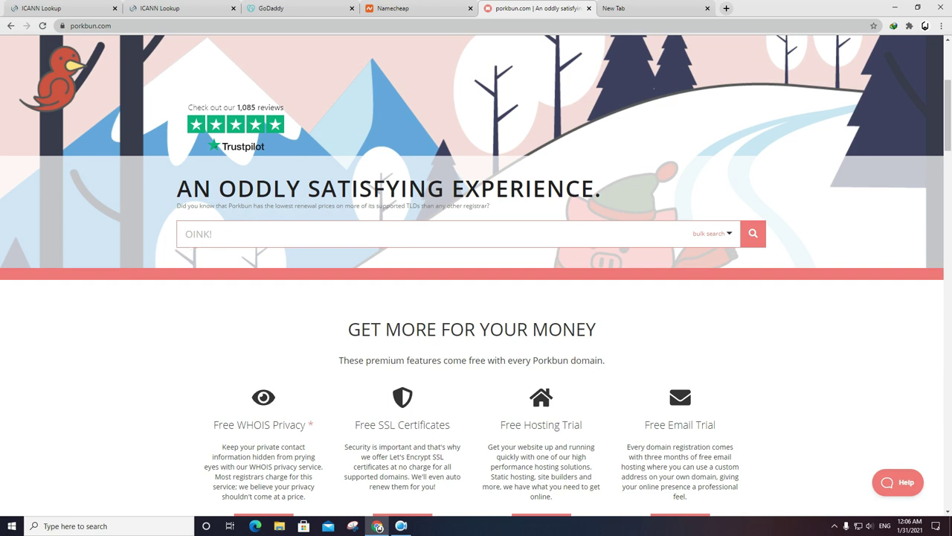
pyautogui.write('movies49.com')
pyautogui.press('Return')
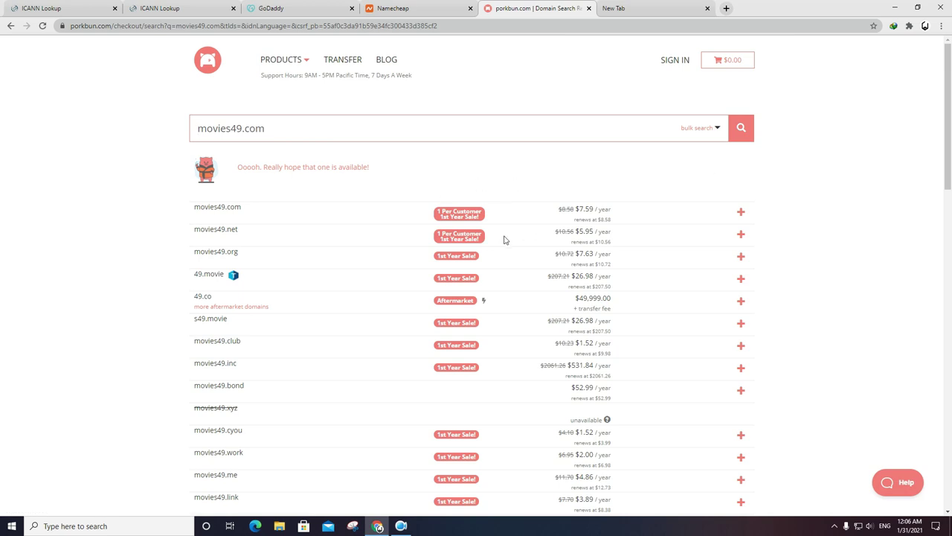
# Add movies49.com to the Porkbun cart and open the cart to review its registration entry.
pyautogui.click(741, 213)
pyautogui.click(703, 216)
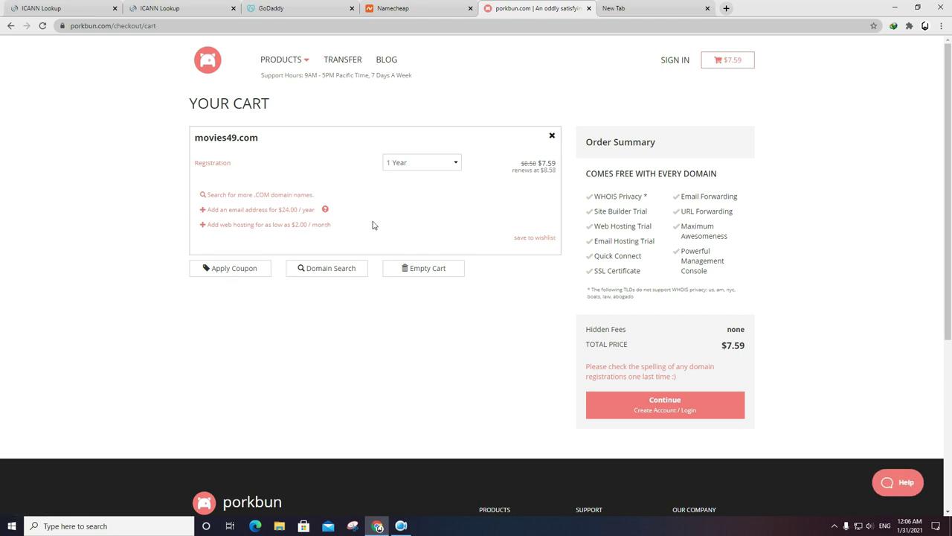
pyautogui.moveTo(170, 132); pyautogui.dragTo(372, 374)
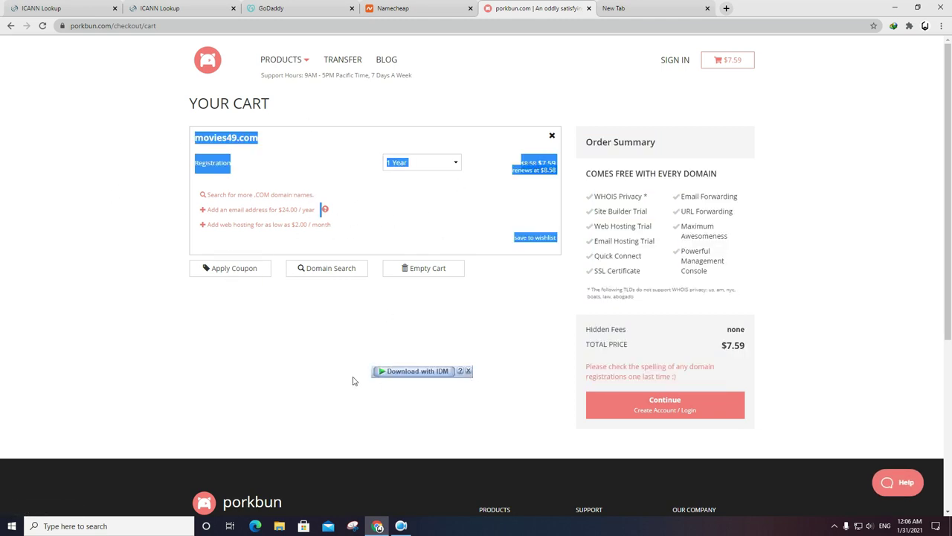
pyautogui.click(385, 356)
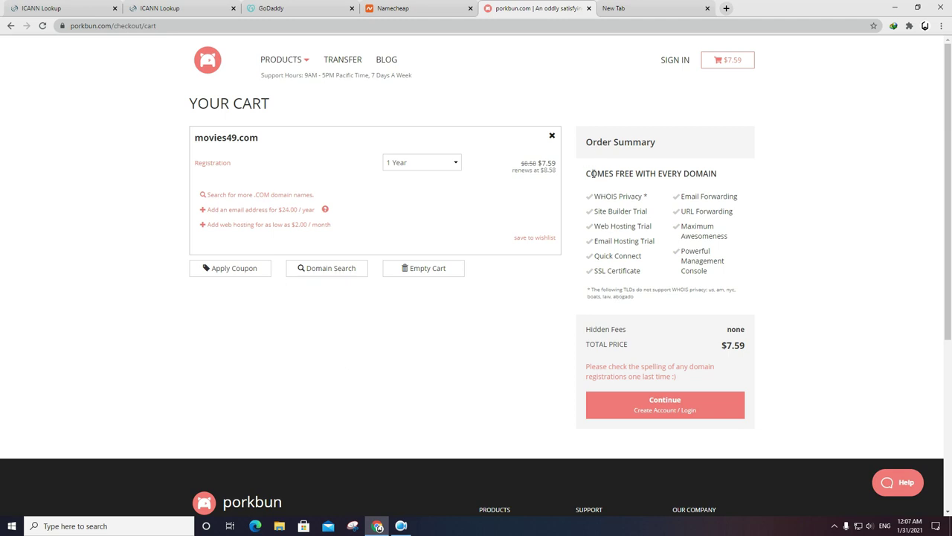
# Read the list of features that come free with every domain in the Porkbun order summary.
pyautogui.moveTo(598, 197); pyautogui.dragTo(708, 273)
pyautogui.click(776, 262)
pyautogui.moveTo(605, 227); pyautogui.dragTo(696, 250)
pyautogui.click(817, 258)
pyautogui.moveTo(594, 199); pyautogui.dragTo(721, 276)
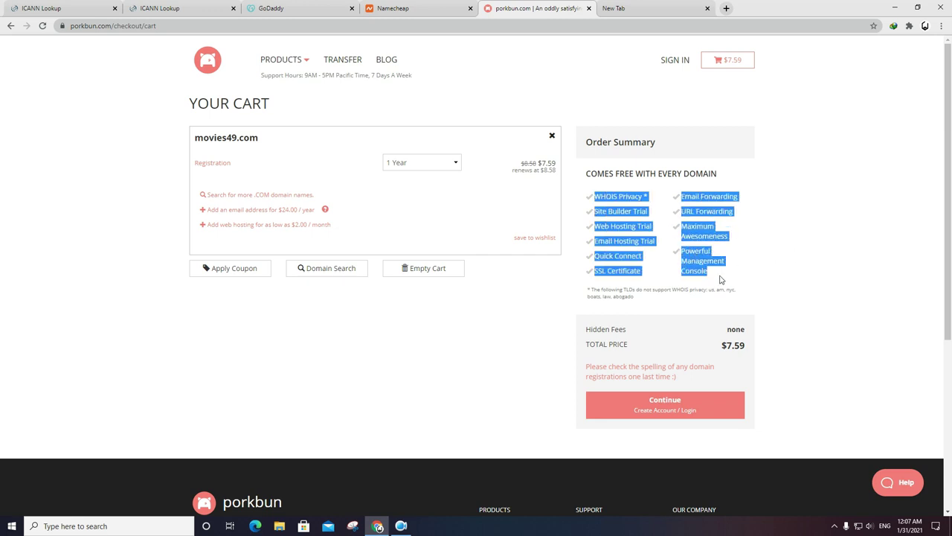
pyautogui.click(750, 269)
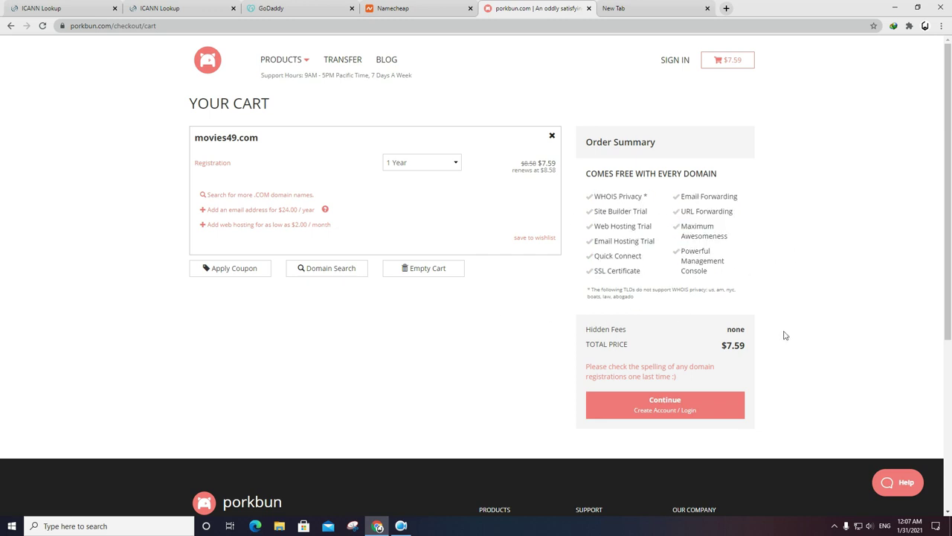
# Search Google for the Porkbun total price of $7.59 and read its value in Indian rupees.
pyautogui.moveTo(746, 350); pyautogui.dragTo(716, 370)
pyautogui.click(773, 343)
pyautogui.doubleClick(733, 346)
pyautogui.rightClick(733, 345)
pyautogui.click(742, 353)
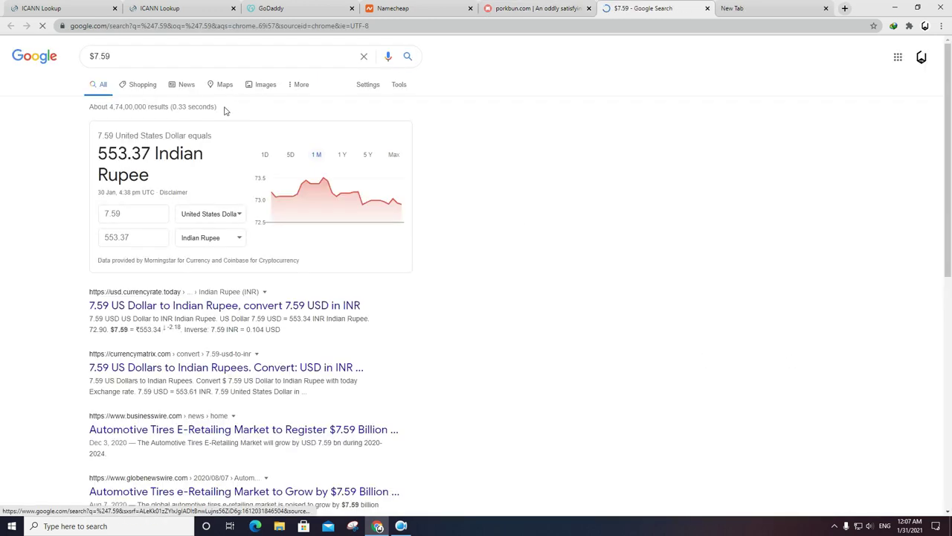
pyautogui.moveTo(128, 152); pyautogui.dragTo(246, 239)
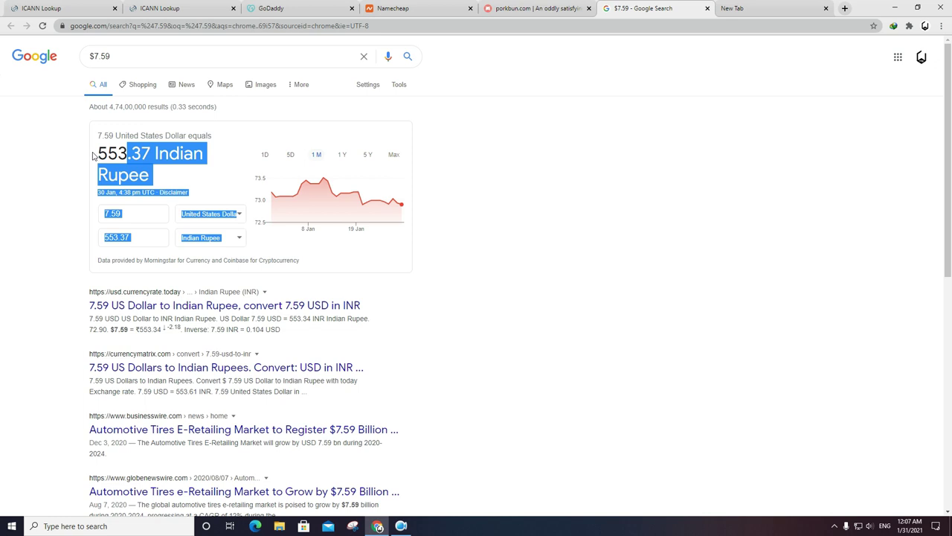
pyautogui.click(606, 205)
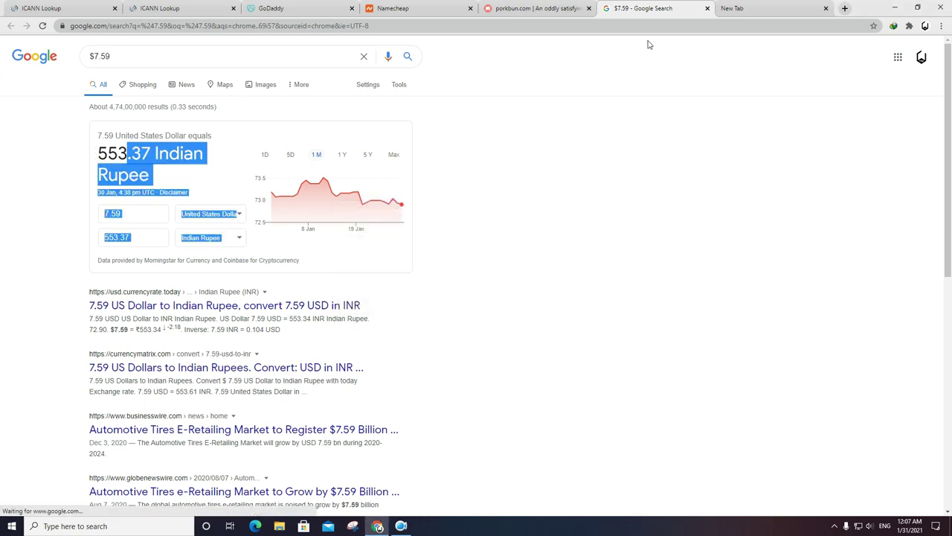
# Compare the rupee value of the Porkbun total with the subtotal in the Namecheap cart.
pyautogui.click(512, 8)
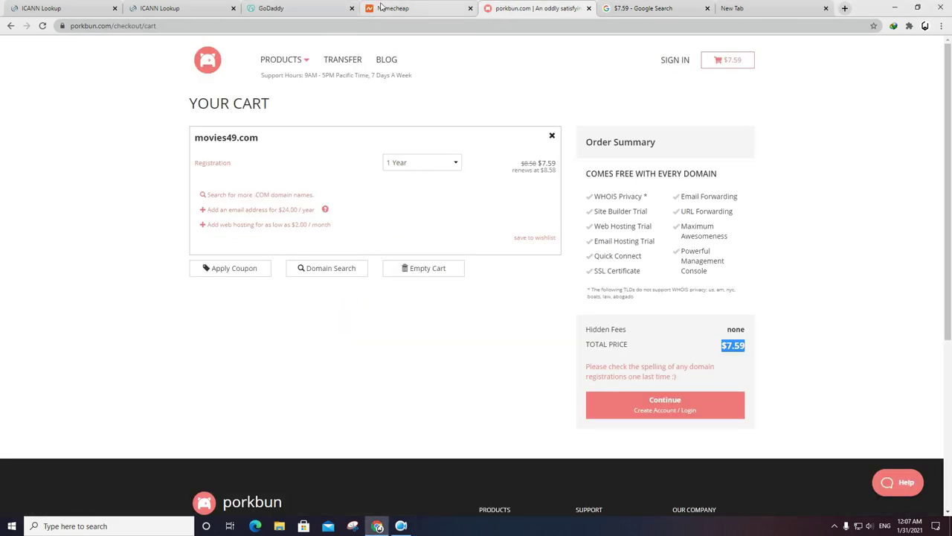
pyautogui.click(404, 8)
pyautogui.click(521, 8)
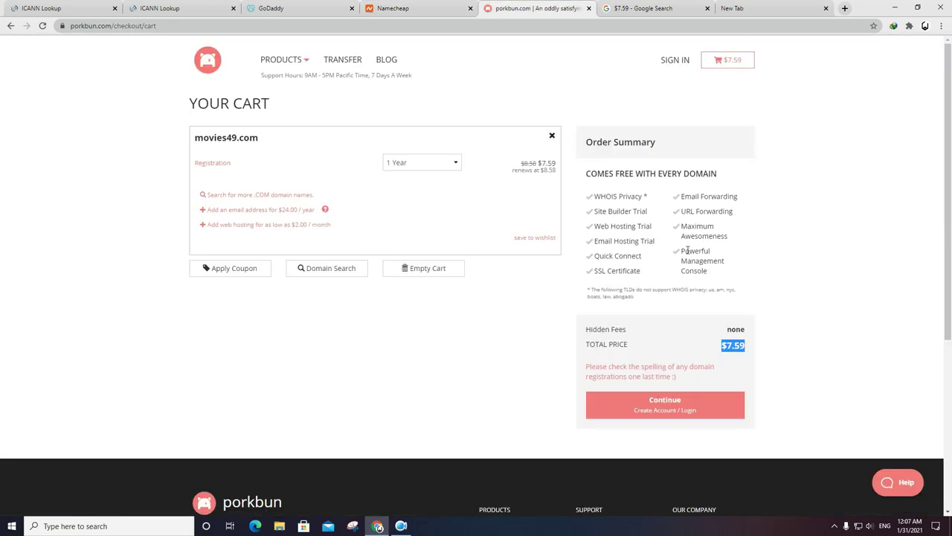
pyautogui.click(641, 7)
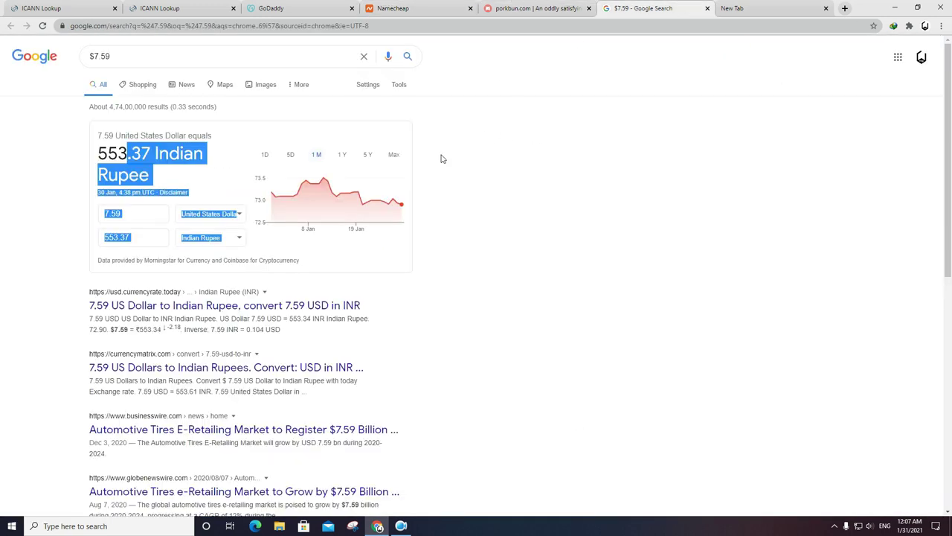
pyautogui.click(3, 160)
pyautogui.click(416, 6)
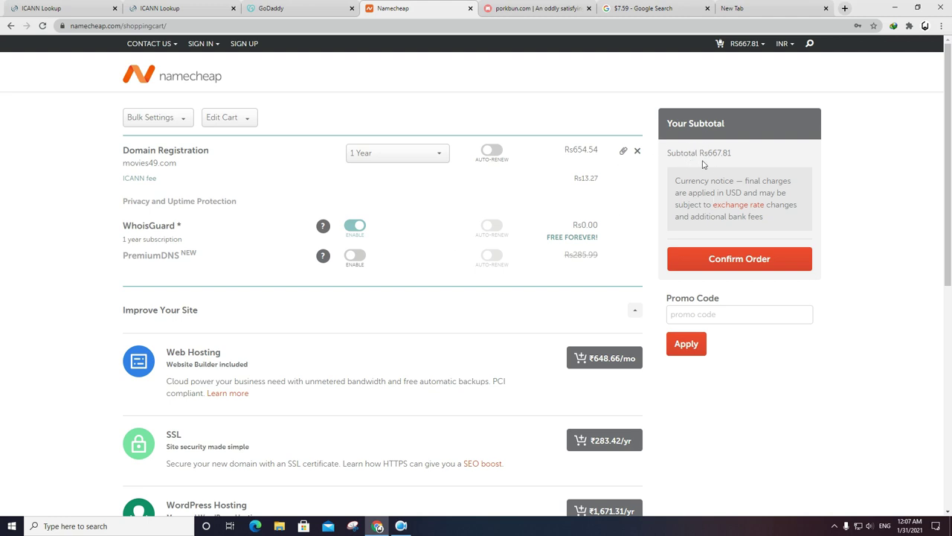
pyautogui.moveTo(722, 153); pyautogui.dragTo(707, 153)
# Return to the GoDaddy options for movies45.com, decline the Professional Email with No Thanks, and continue to the cart.
pyautogui.click(272, 8)
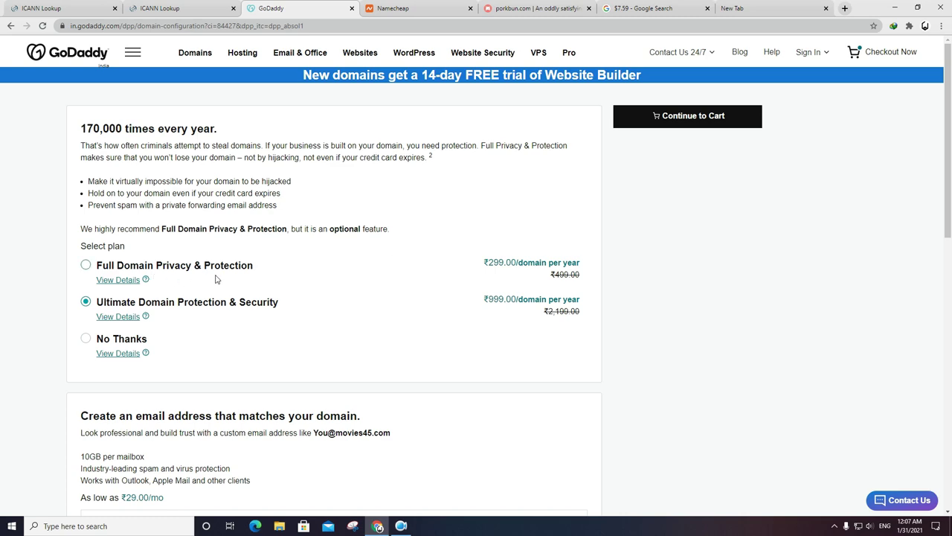
pyautogui.scroll(-3, 331, 305)
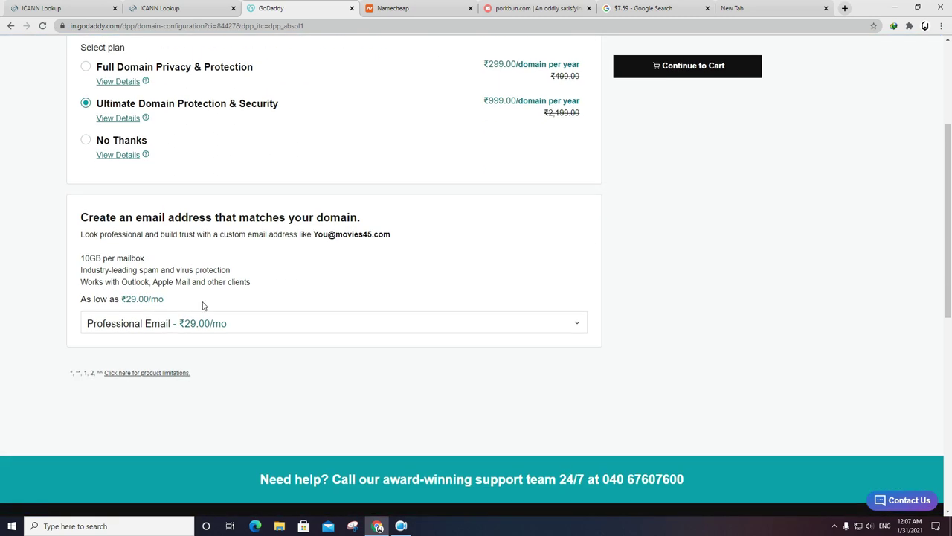
pyautogui.click(285, 331)
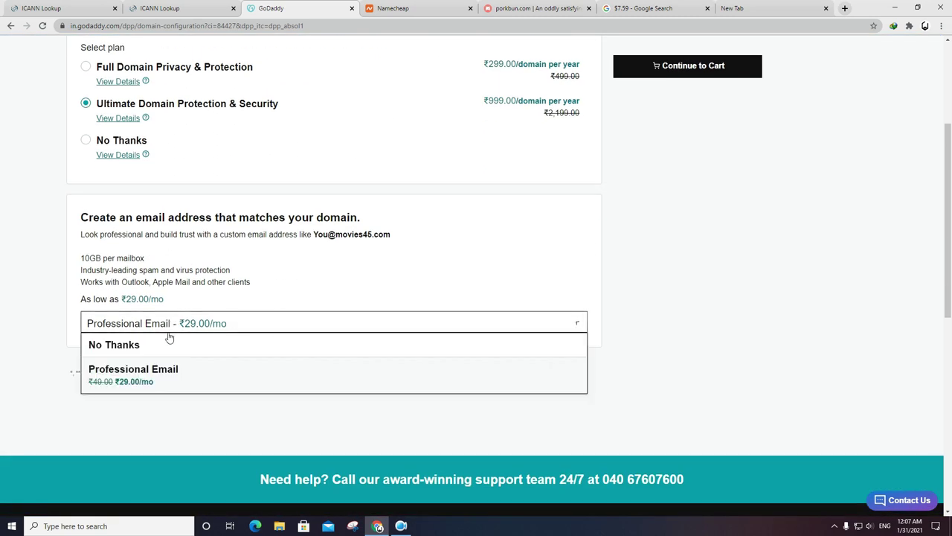
pyautogui.click(169, 343)
pyautogui.scroll(3, 382, 260)
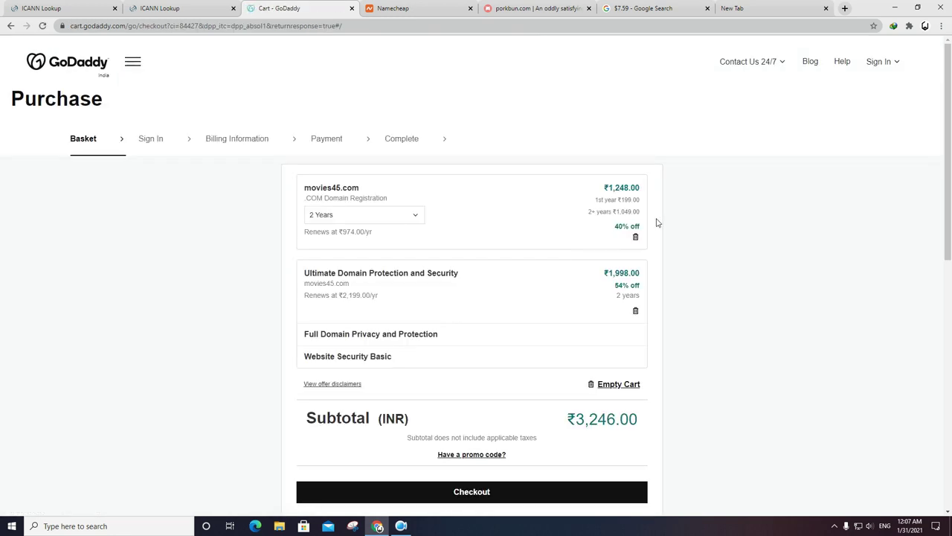
# Set the movies45.com registration period to 1 year in the GoDaddy cart and check the subtotal.
pyautogui.scroll(-1, 595, 328)
pyautogui.click(406, 166)
pyautogui.click(357, 192)
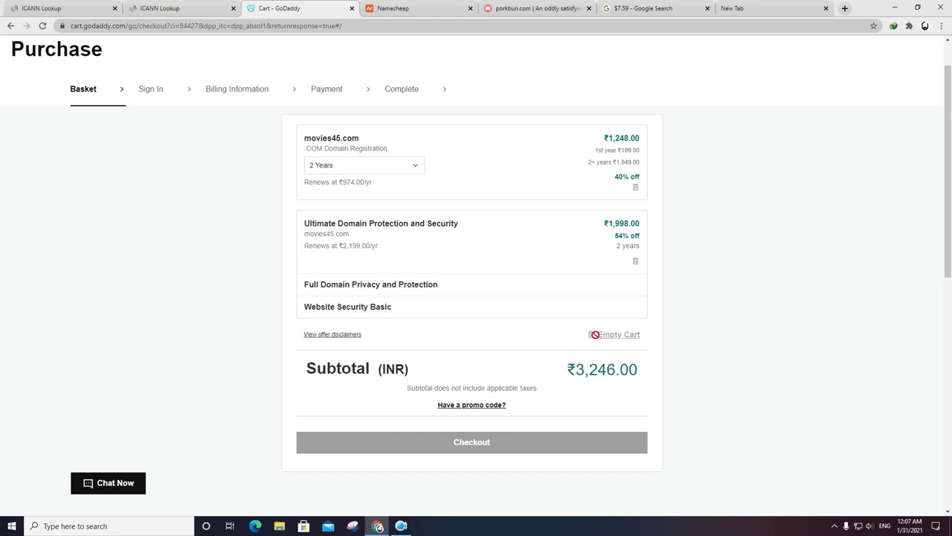
pyautogui.moveTo(565, 365); pyautogui.dragTo(644, 370)
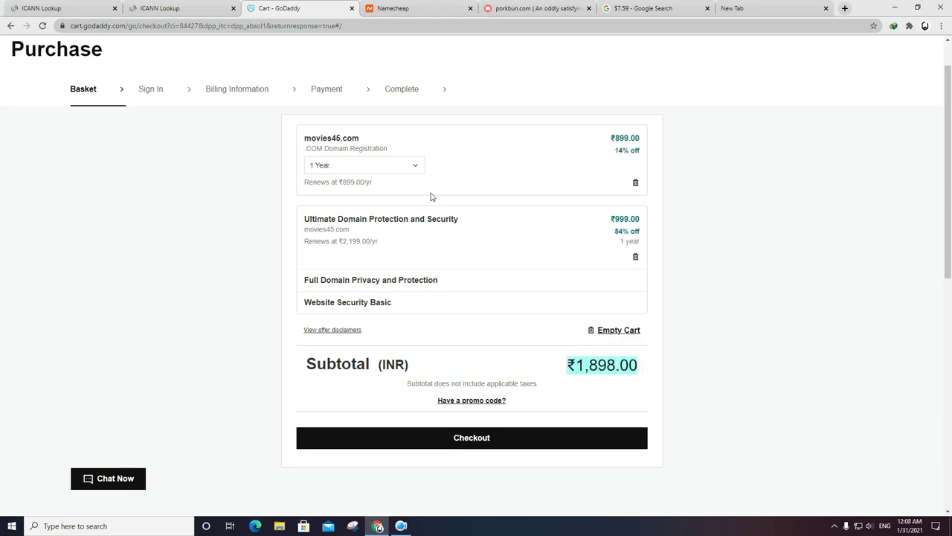
pyautogui.click(169, 273)
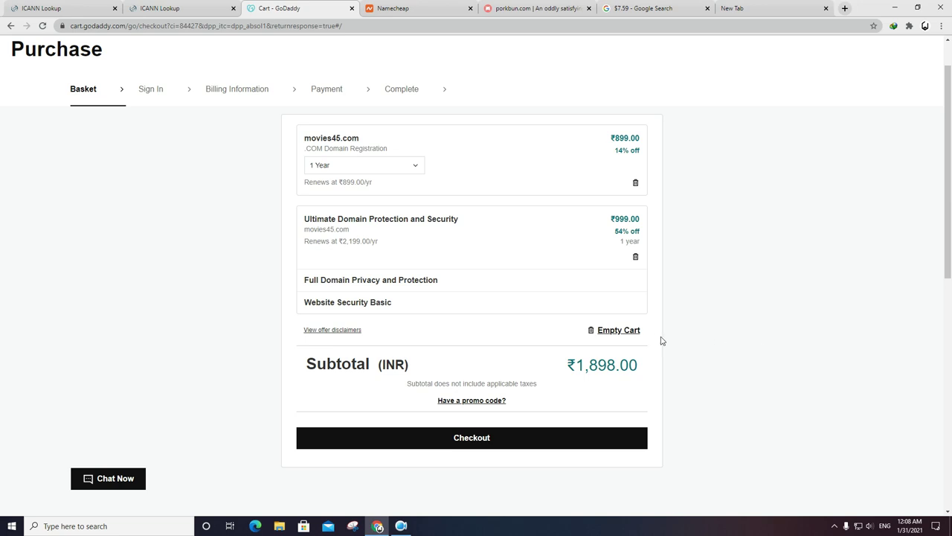
pyautogui.moveTo(642, 368); pyautogui.dragTo(555, 361)
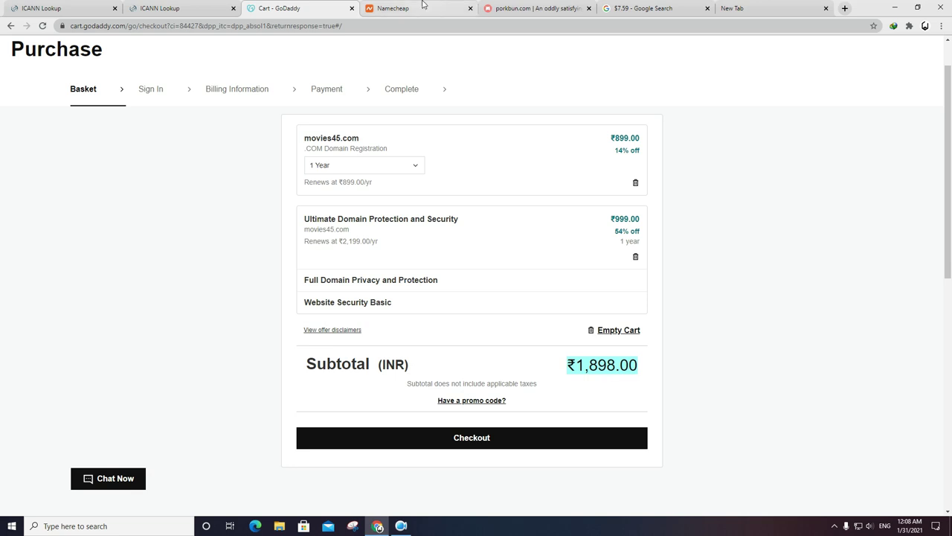
# Compare the Namecheap subtotal with the Porkbun total in rupees, and check Porkbun's included WHOIS Privacy.
pyautogui.click(399, 9)
pyautogui.moveTo(732, 155); pyautogui.dragTo(704, 153)
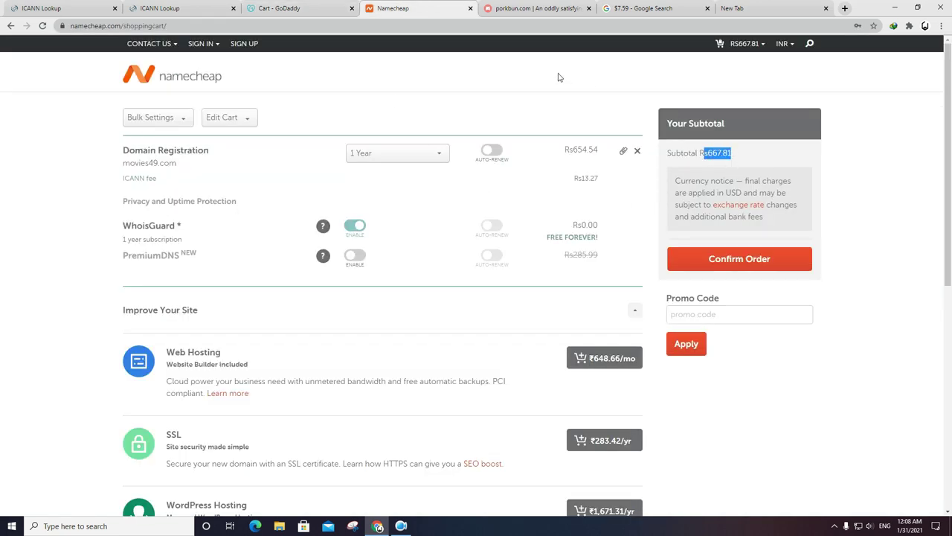
pyautogui.click(526, 7)
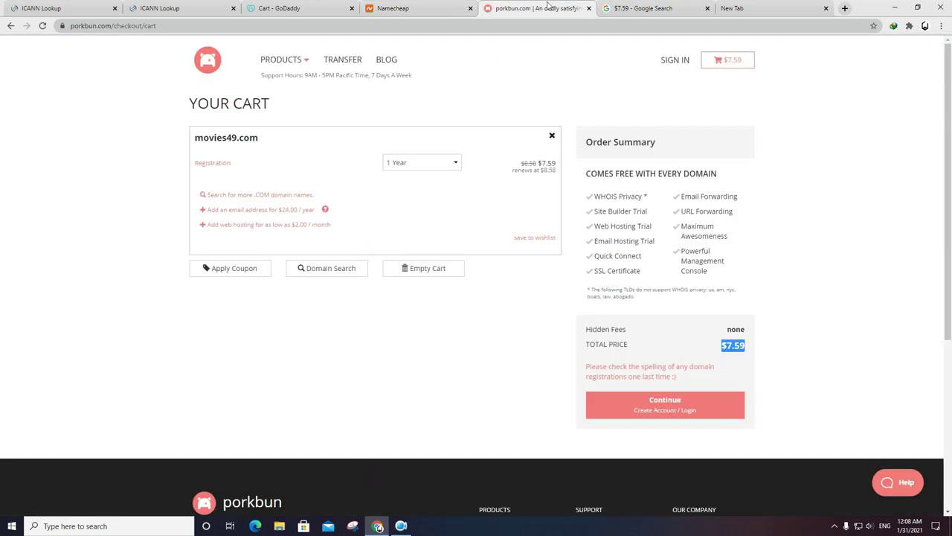
pyautogui.click(641, 8)
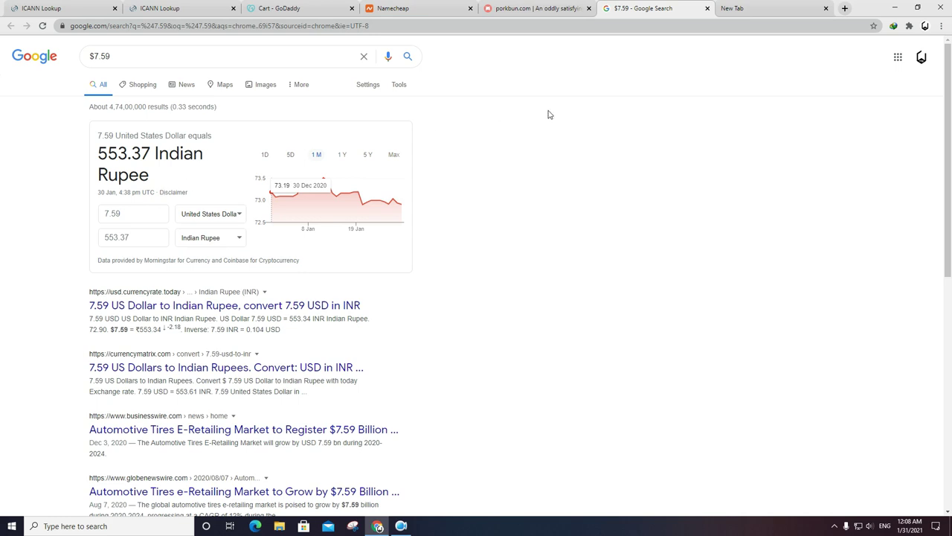
pyautogui.click(557, 7)
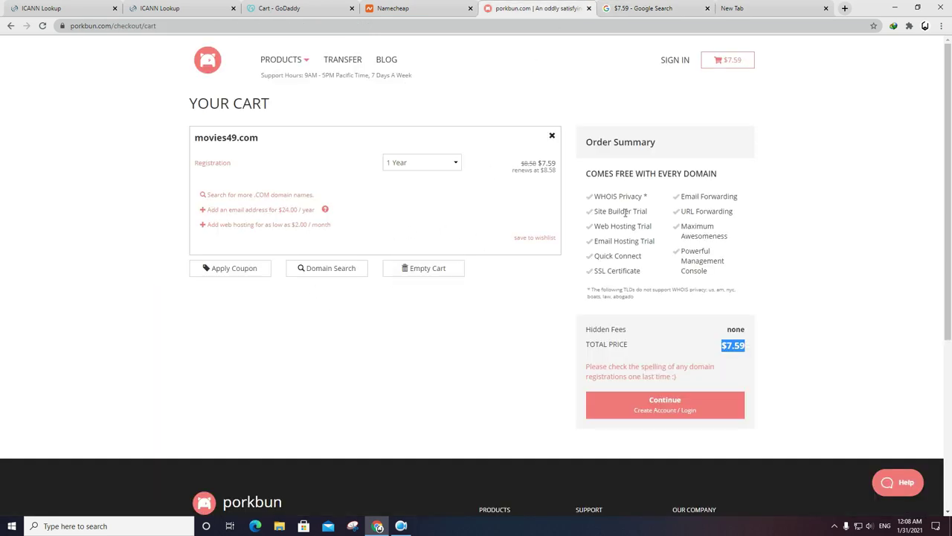
pyautogui.moveTo(647, 196); pyautogui.dragTo(596, 192)
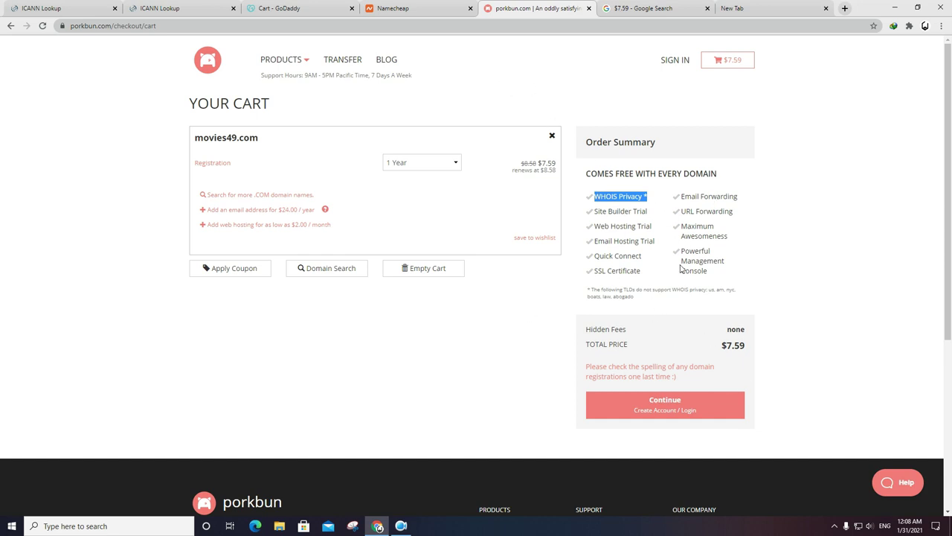
# Check the one-year registration price of movies49.com in the Porkbun cart against its rupee conversion in the Google results.
pyautogui.moveTo(557, 167); pyautogui.dragTo(538, 165)
pyautogui.click(653, 192)
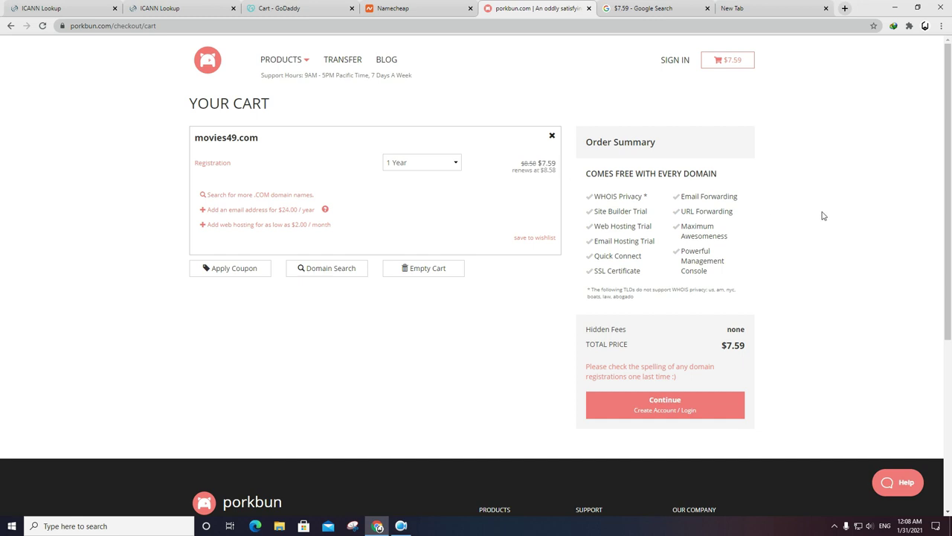
pyautogui.click(604, 9)
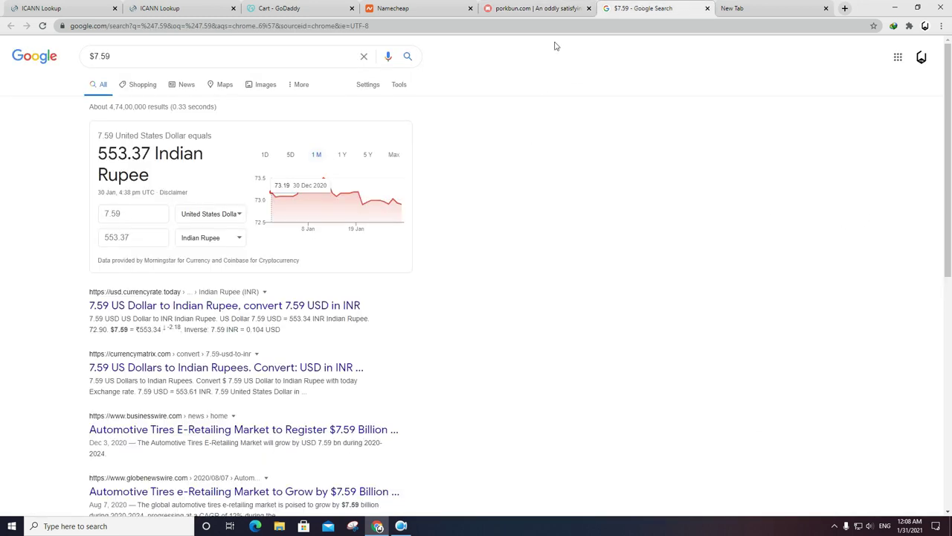
pyautogui.click(535, 8)
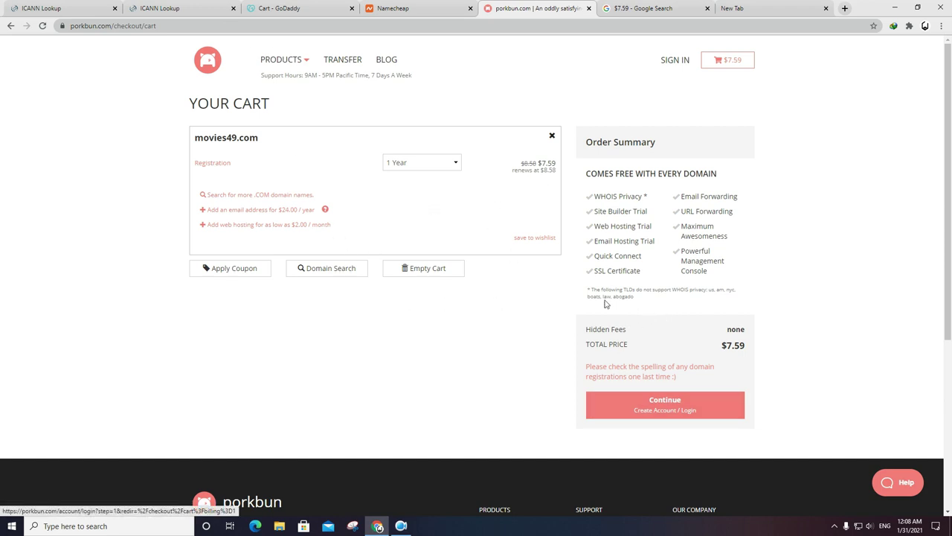
# Compare the movies49.com carts at Namecheap and Porkbun, and examine Namecheap's one-year registration price.
pyautogui.click(397, 4)
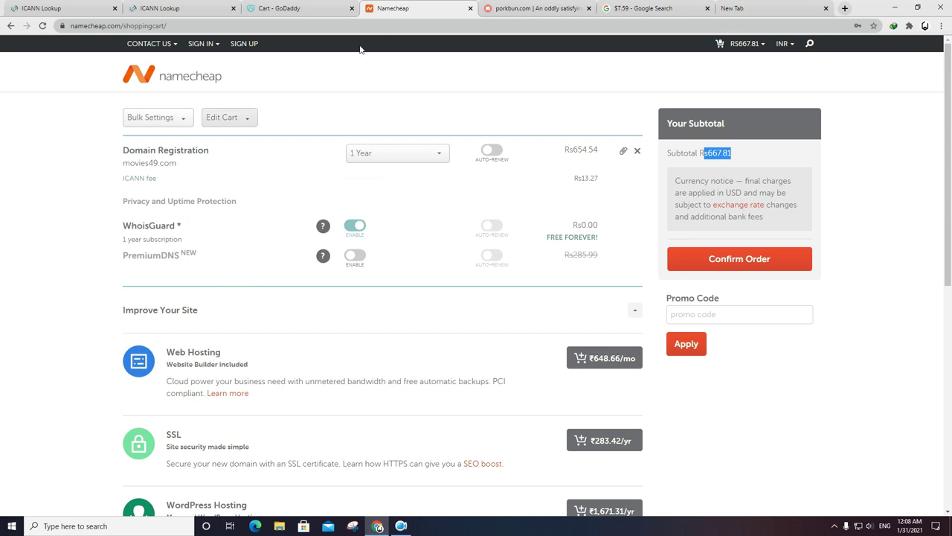
pyautogui.click(542, 8)
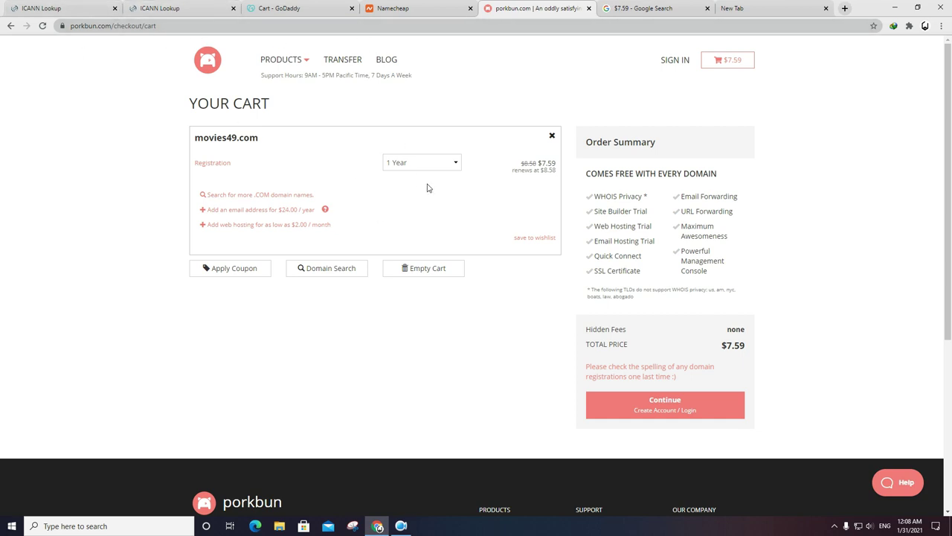
pyautogui.click(431, 13)
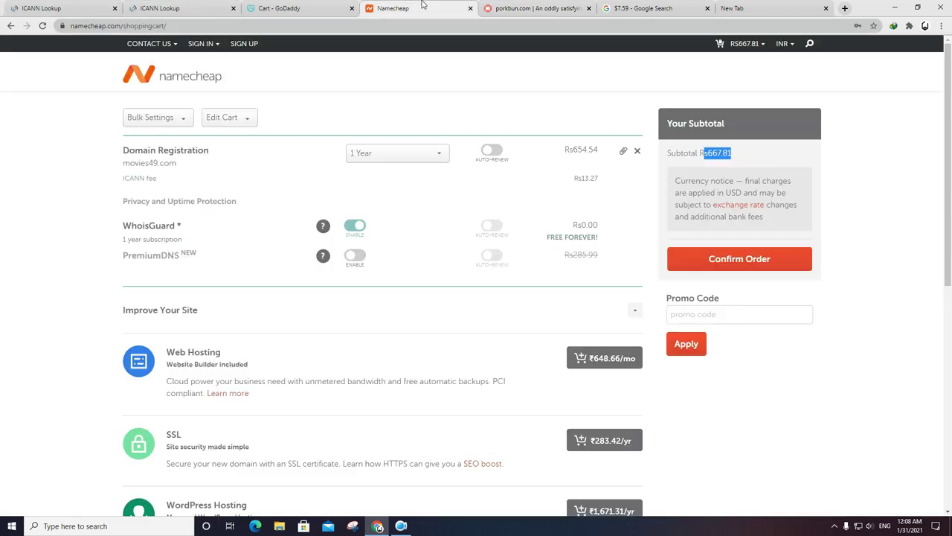
pyautogui.click(750, 154)
pyautogui.moveTo(598, 150); pyautogui.dragTo(573, 150)
# Review the registration and Ultimate Domain Protection and Security charges for movies45.com in the GoDaddy cart.
pyautogui.click(178, 8)
pyautogui.click(322, 6)
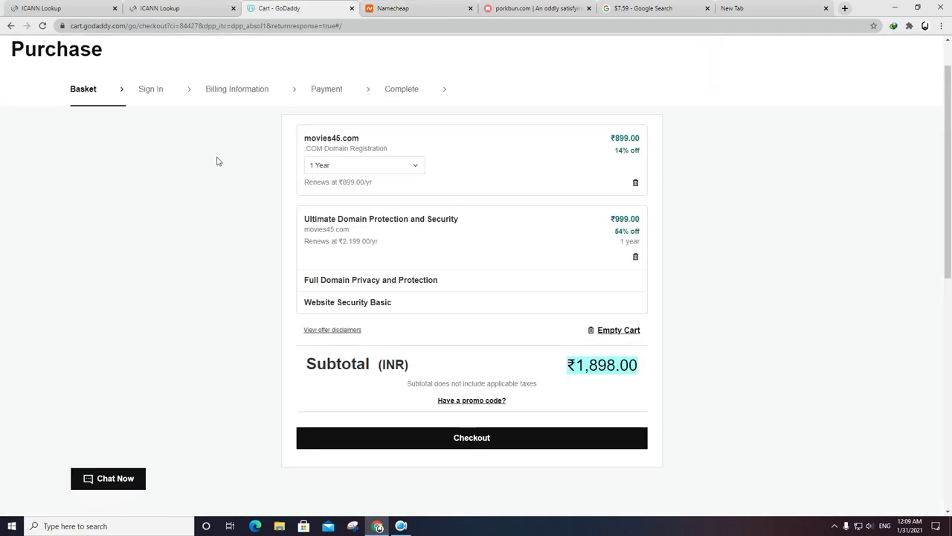
pyautogui.scroll(1, 217, 160)
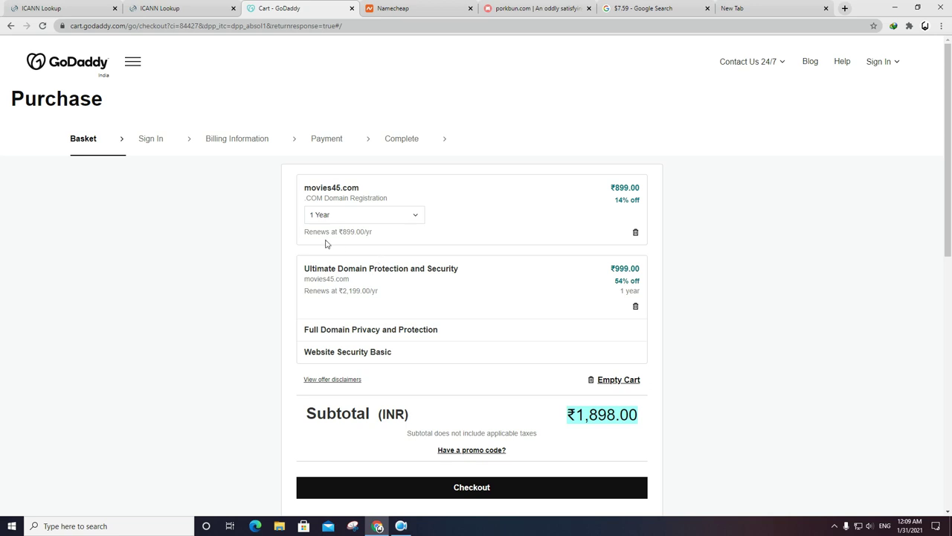
# Compare the Namecheap subtotal and free WhoisGuard with Porkbun's included WHOIS Privacy and total price.
pyautogui.hotkey('ctrl', 'Tab')
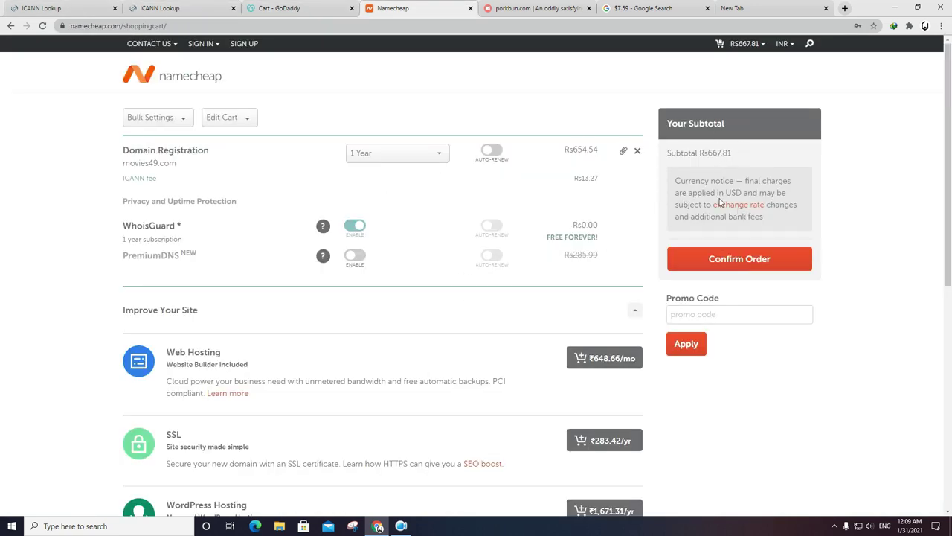
pyautogui.click(513, 7)
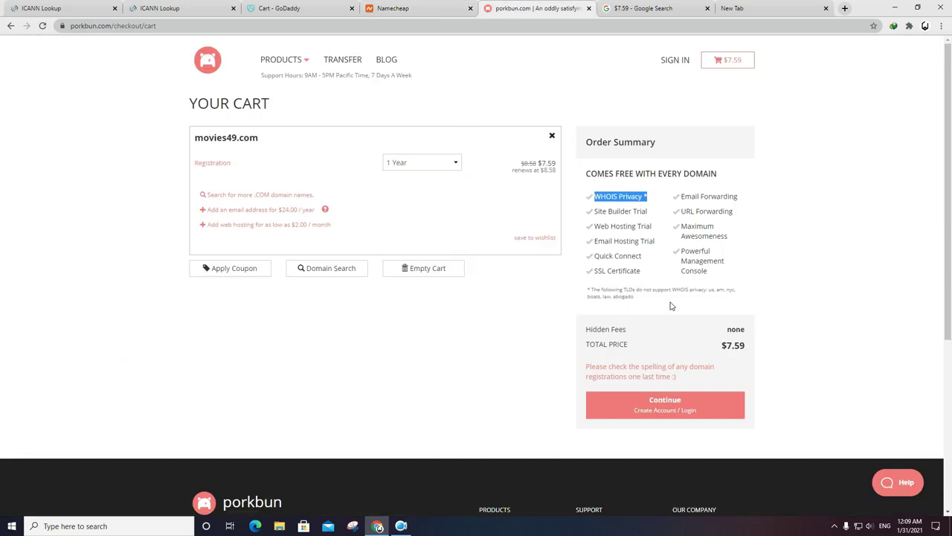
pyautogui.moveTo(747, 348); pyautogui.dragTo(729, 340)
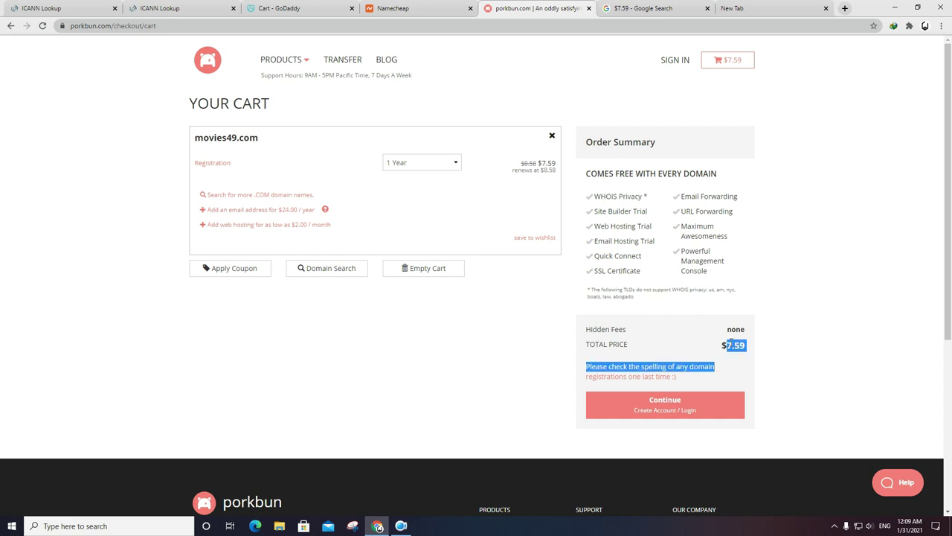
pyautogui.click(777, 335)
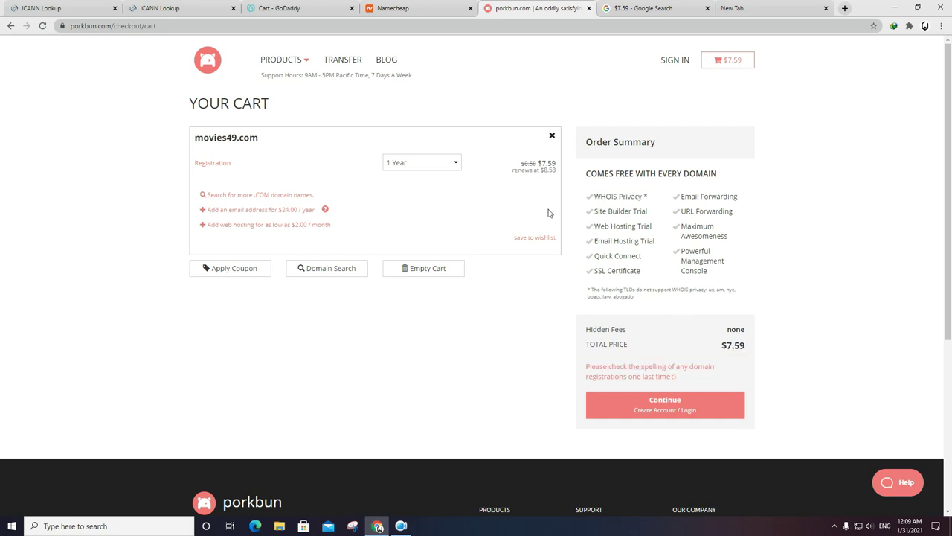
pyautogui.click(430, 7)
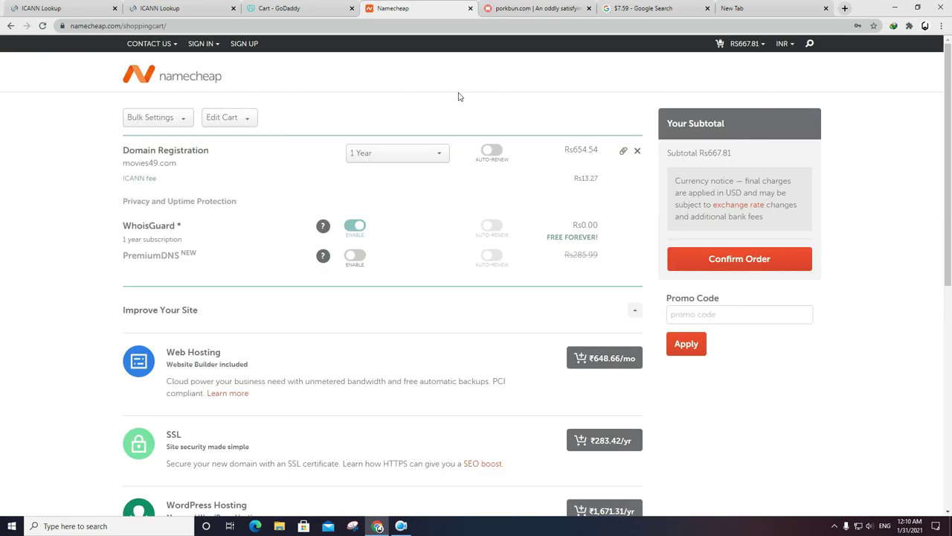
pyautogui.click(555, 8)
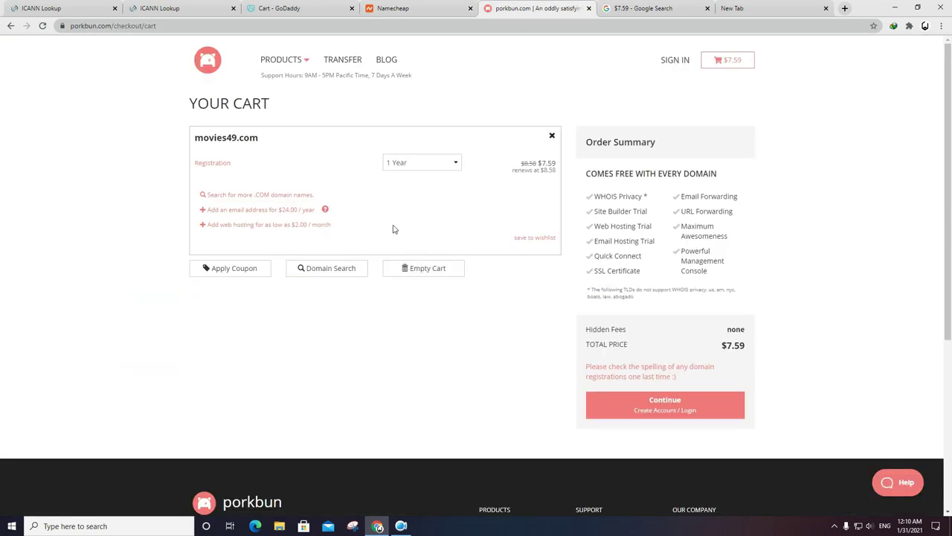
# Revisit the Namecheap cart and the GoDaddy subtotal a last time, and minimize the browser window.
pyautogui.click(394, 8)
pyautogui.click(201, 43)
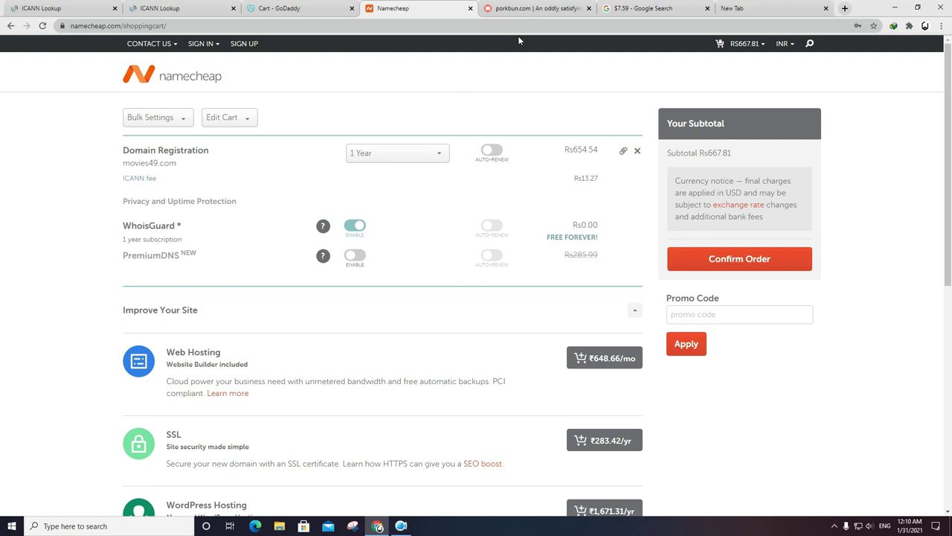
pyautogui.moveTo(187, 55)
pyautogui.click(338, 8)
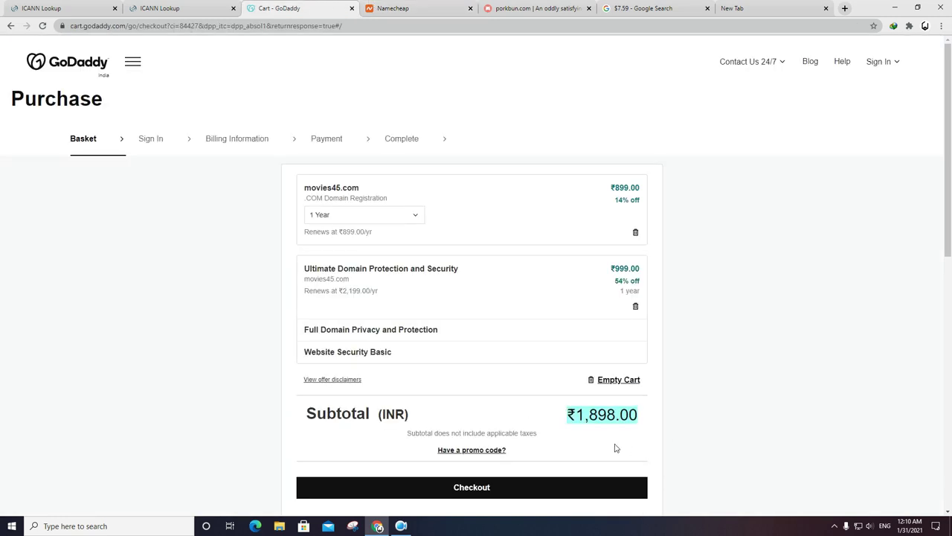
pyautogui.click(895, 9)
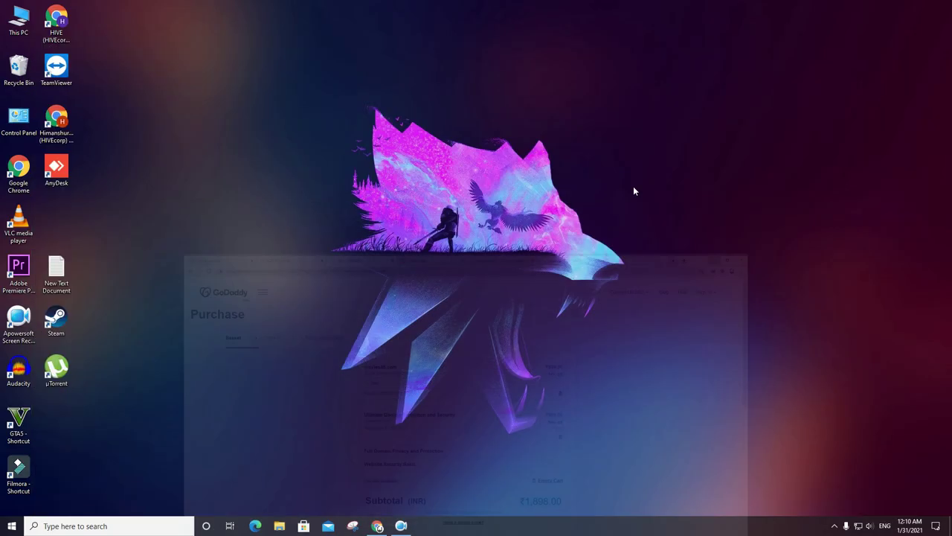